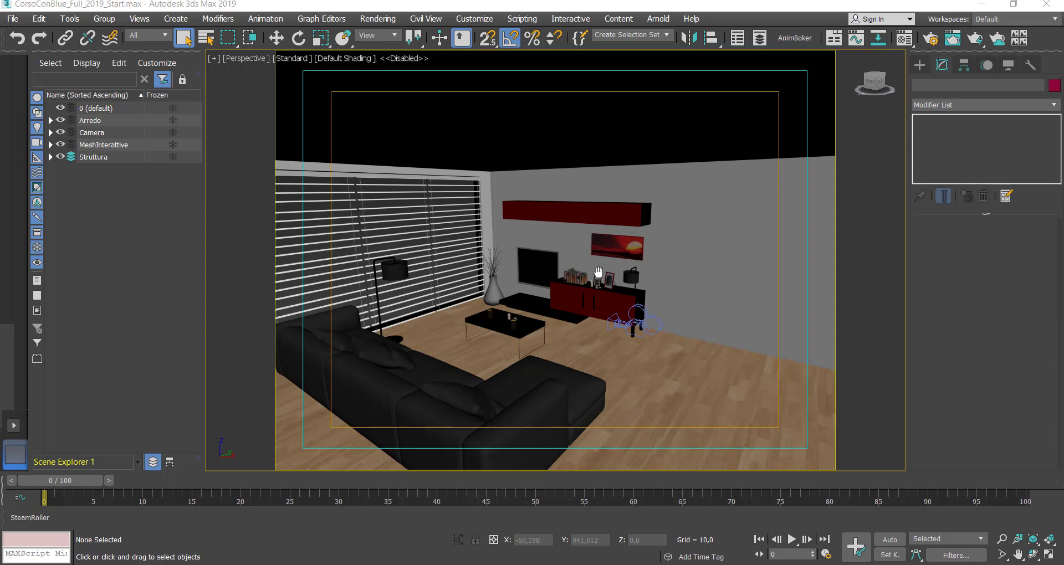
Step: Pan and orbit the living-room view around to face the sideboard from several angles
middle_click_drag(598, 272, 611, 255)
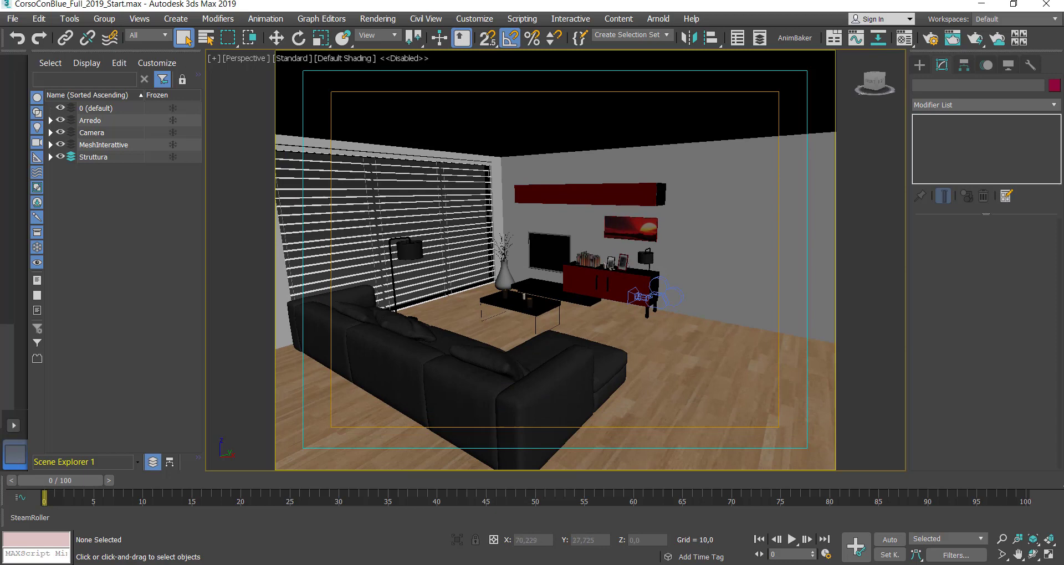
left_click(1033, 556)
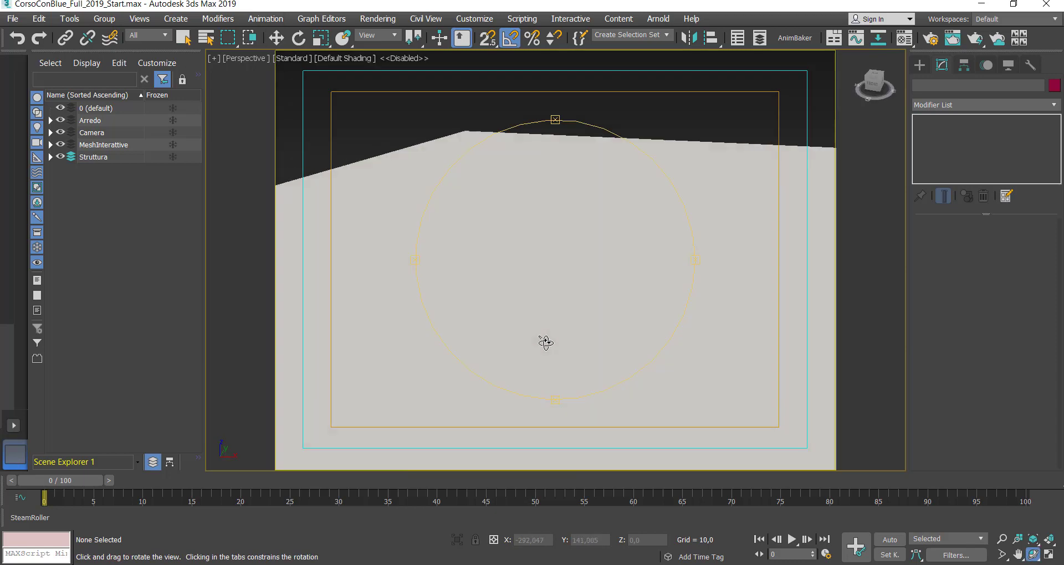
mouse_move(512, 314)
left_mouse_down()
mouse_move(513, 303)
mouse_move(529, 336)
mouse_move(546, 302)
left_mouse_up()
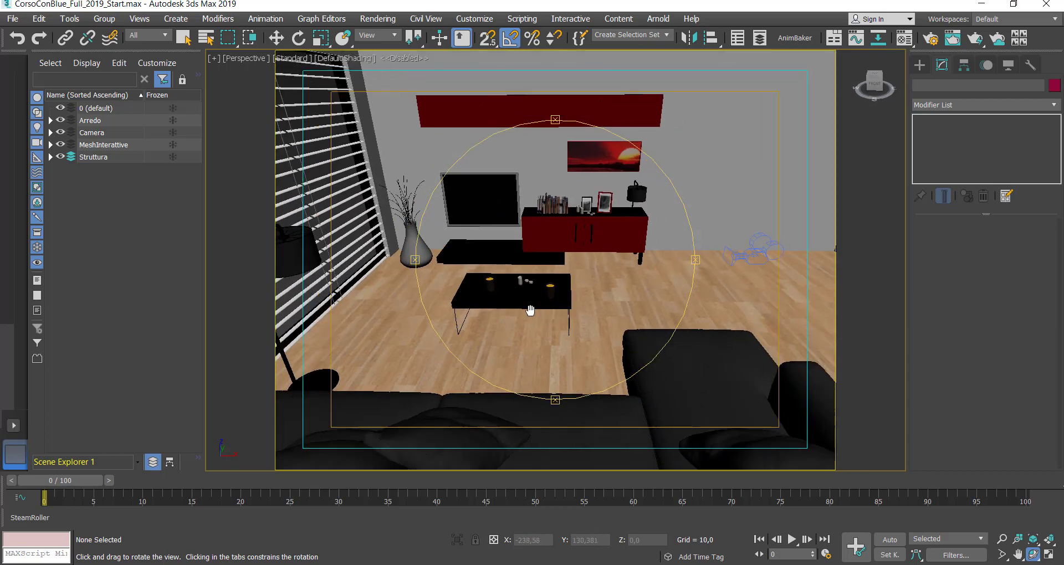
middle_click_drag(546, 303, 460, 296)
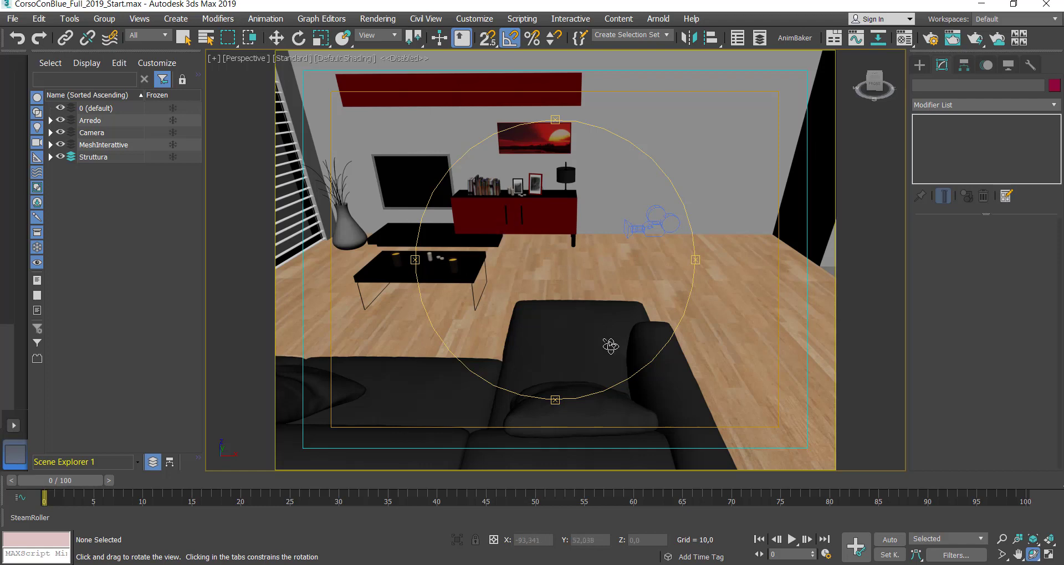
mouse_move(610, 347)
left_mouse_down()
mouse_move(584, 332)
mouse_move(594, 351)
left_mouse_up()
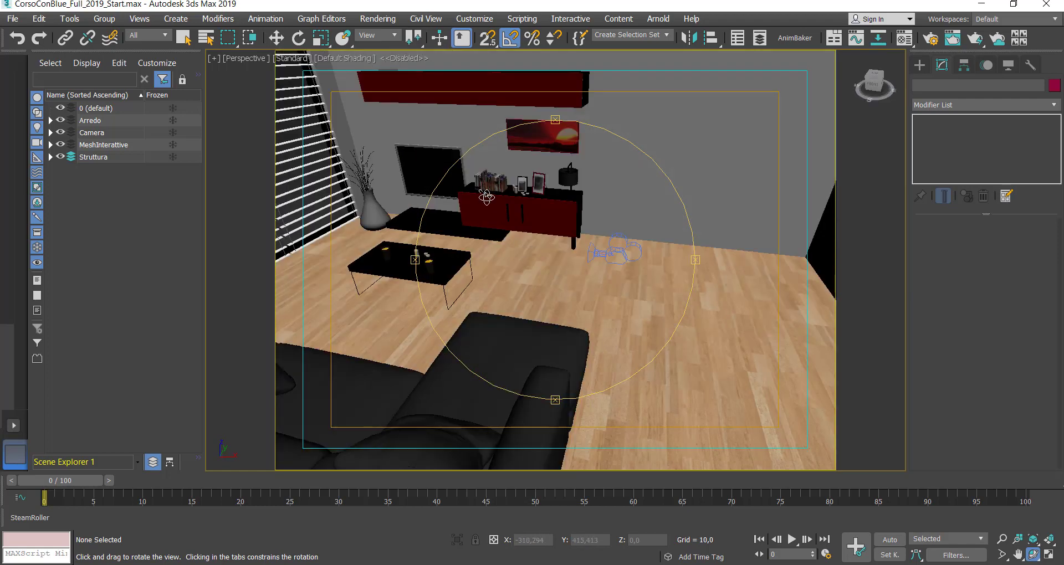
middle_click_drag(593, 352, 556, 219)
mouse_move(557, 219)
left_mouse_down()
mouse_move(543, 281)
mouse_move(588, 297)
left_mouse_up()
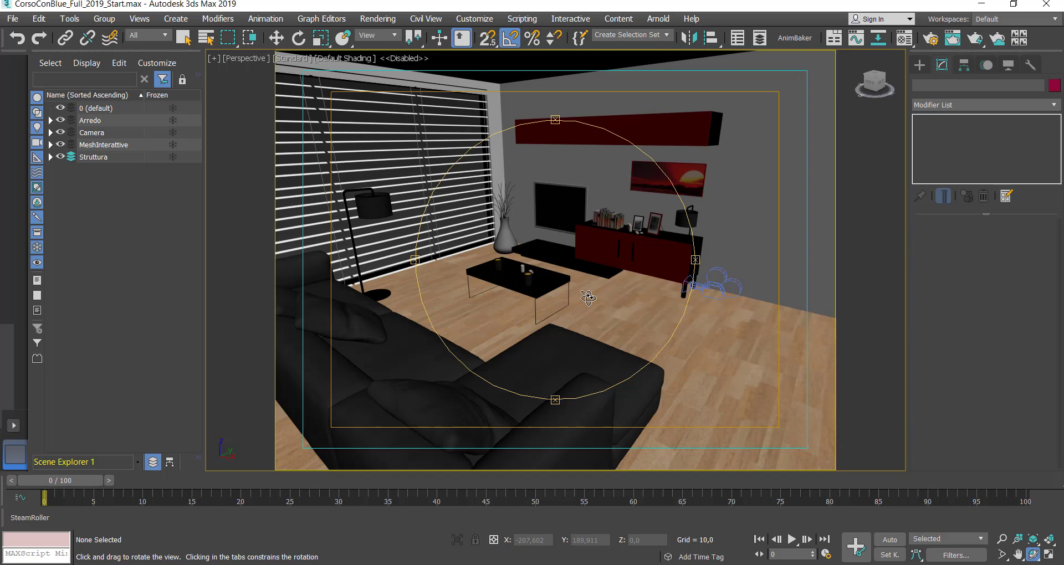
left_click_drag(588, 298, 510, 302)
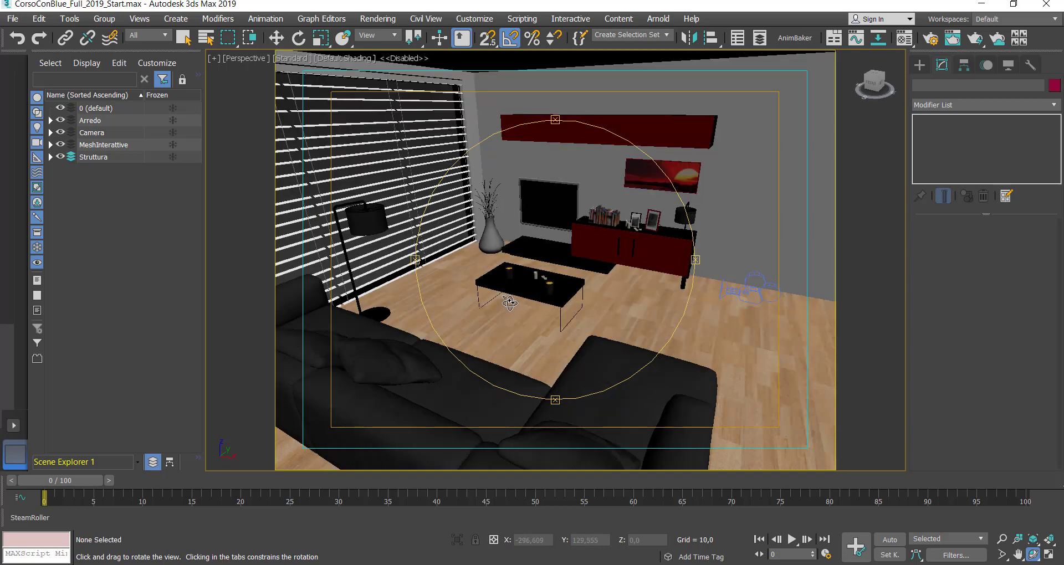
Step: Select Wall05 so the Struttura layer expands to list Wall00 through Wall008
key("Escape")
left_click(649, 312)
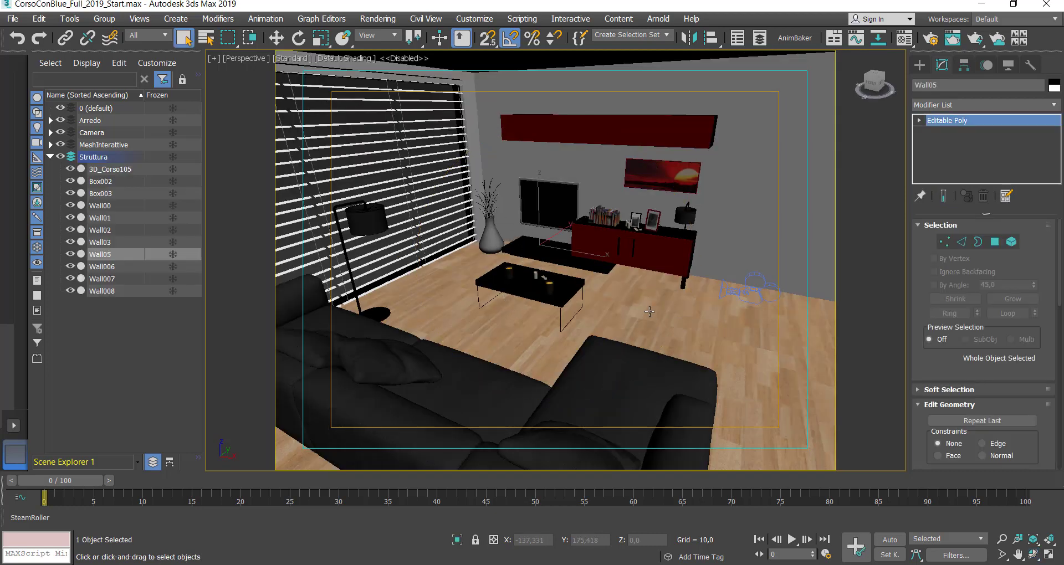
scroll(649, 311, "up", 3)
scroll(609, 304, "up", 3)
scroll(532, 315, "up", 3)
mouse_move(634, 379)
middle_mouse_down()
mouse_move(474, 211)
mouse_move(551, 280)
middle_mouse_up()
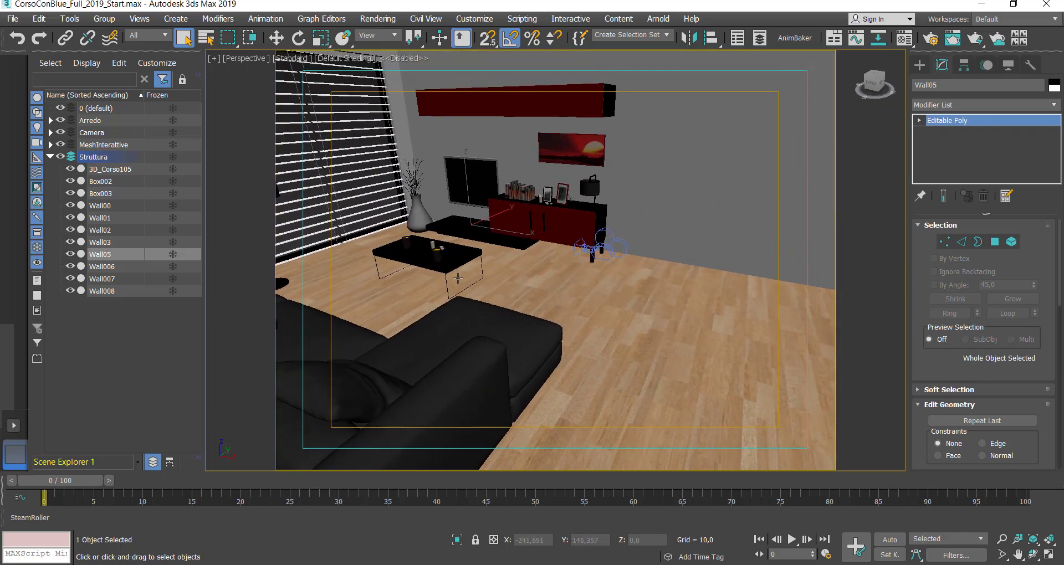
left_click(430, 247)
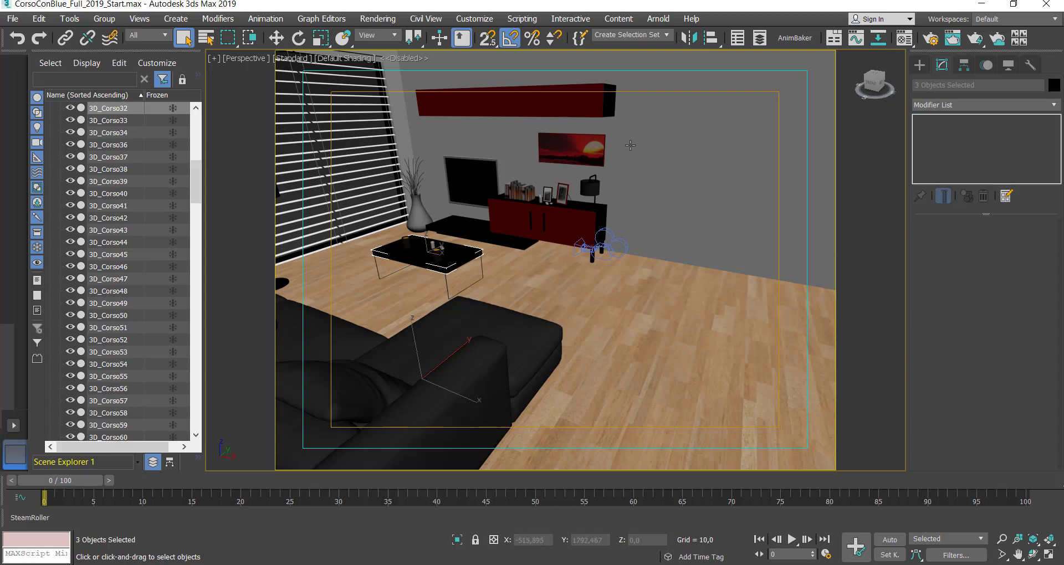
left_click(631, 145)
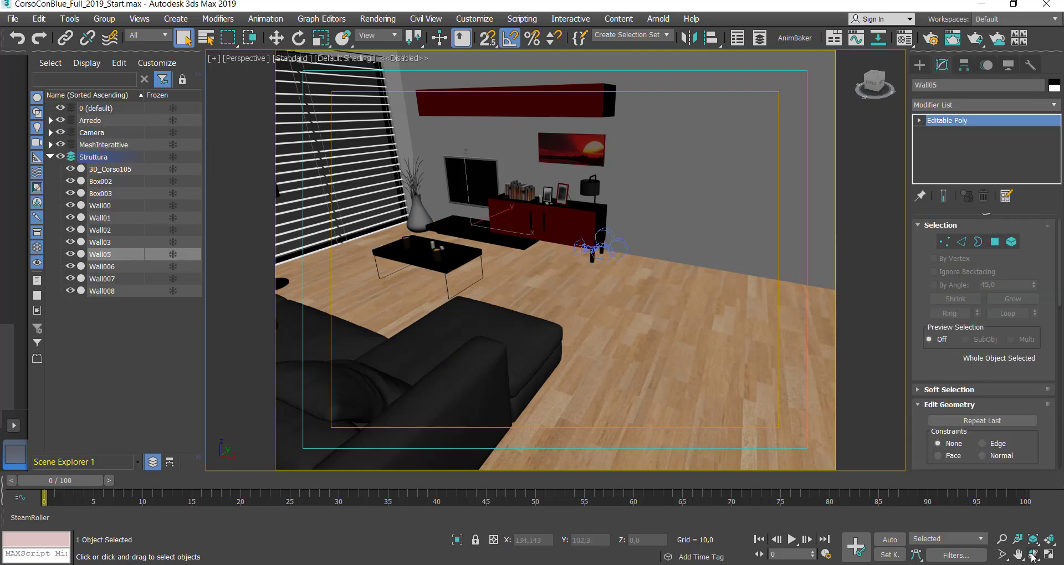
left_click(1032, 556)
mouse_move(517, 219)
left_mouse_down()
mouse_move(542, 217)
mouse_move(392, 166)
mouse_move(435, 221)
mouse_move(487, 249)
left_mouse_up()
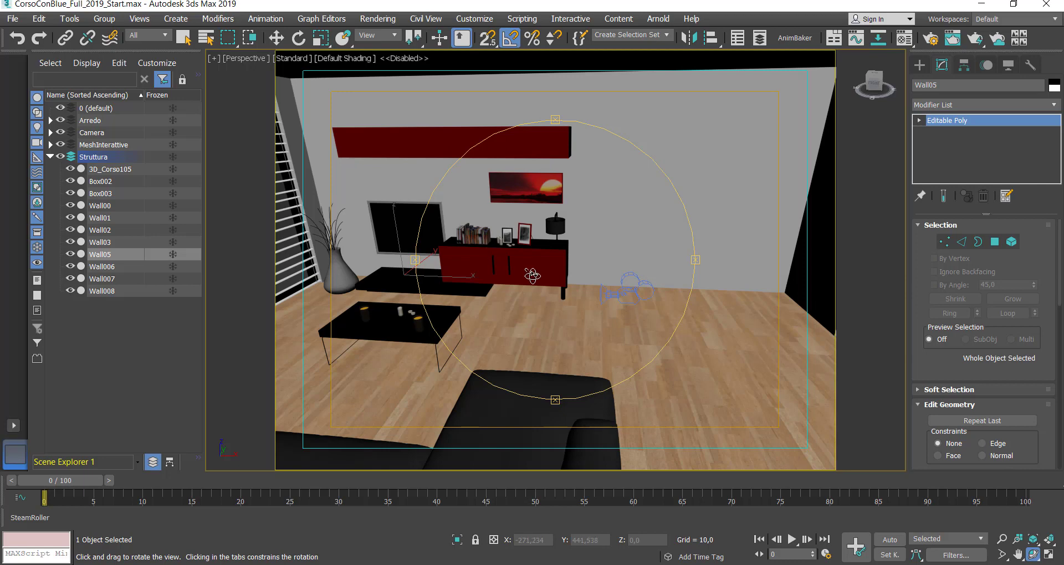
Step: Select Wall03 and switch the Perspective viewport shading to Edged Faces
left_click_drag(579, 324, 568, 193)
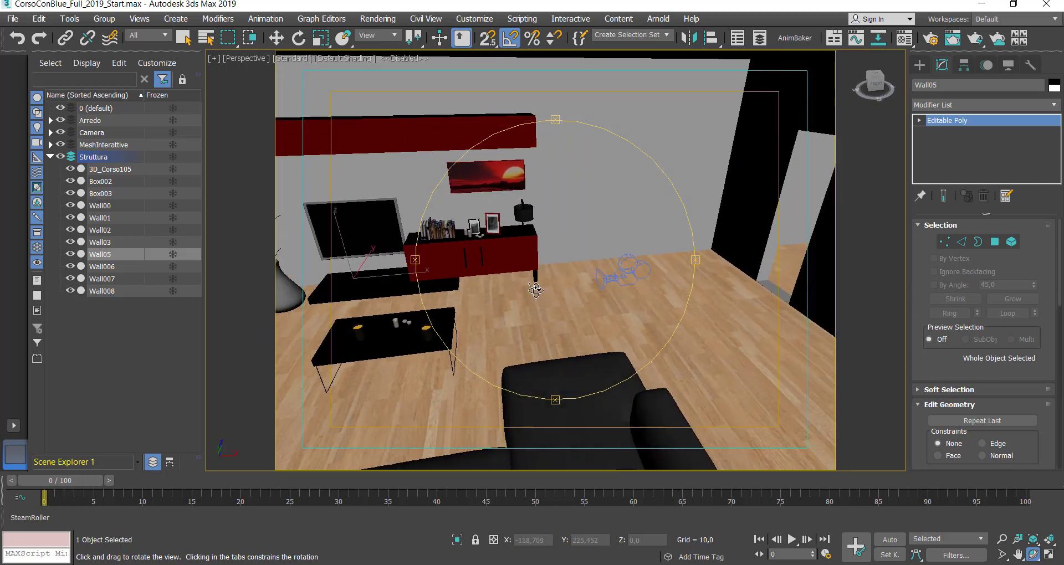
right_click(568, 193)
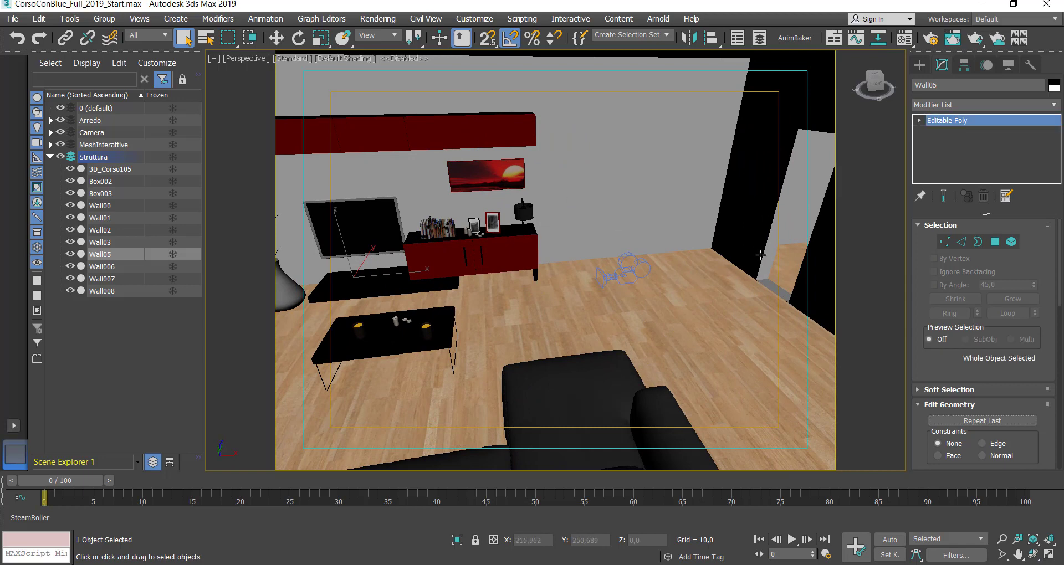
left_click(737, 229)
middle_click_drag(737, 230, 712, 273, "alt")
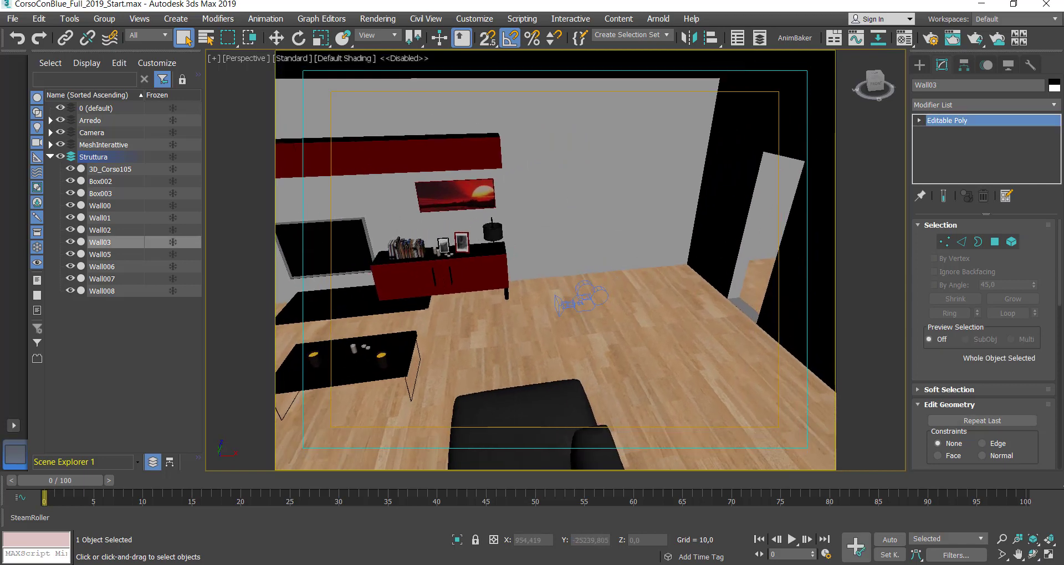
left_click(342, 58)
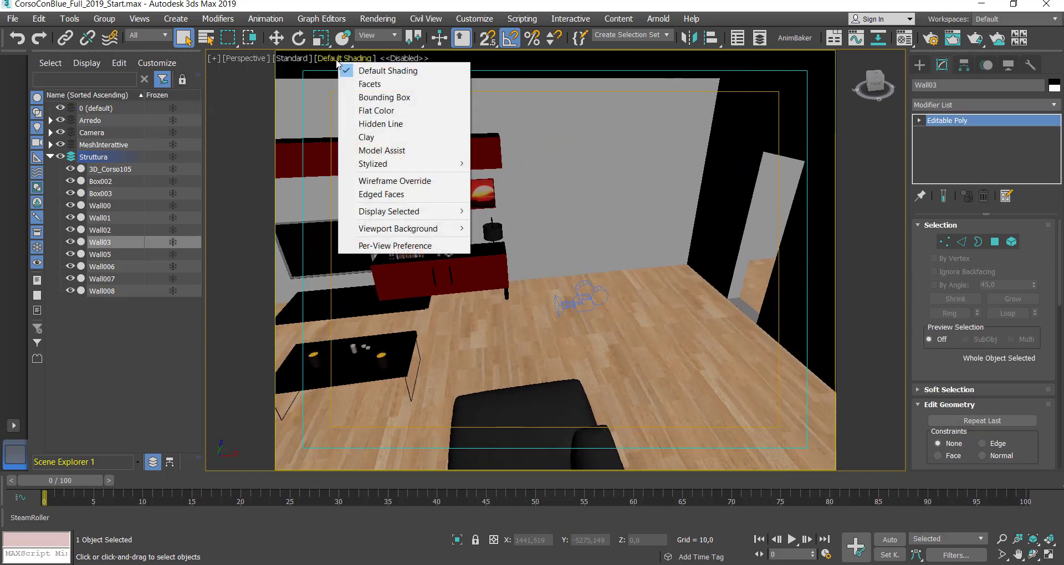
left_click(433, 194)
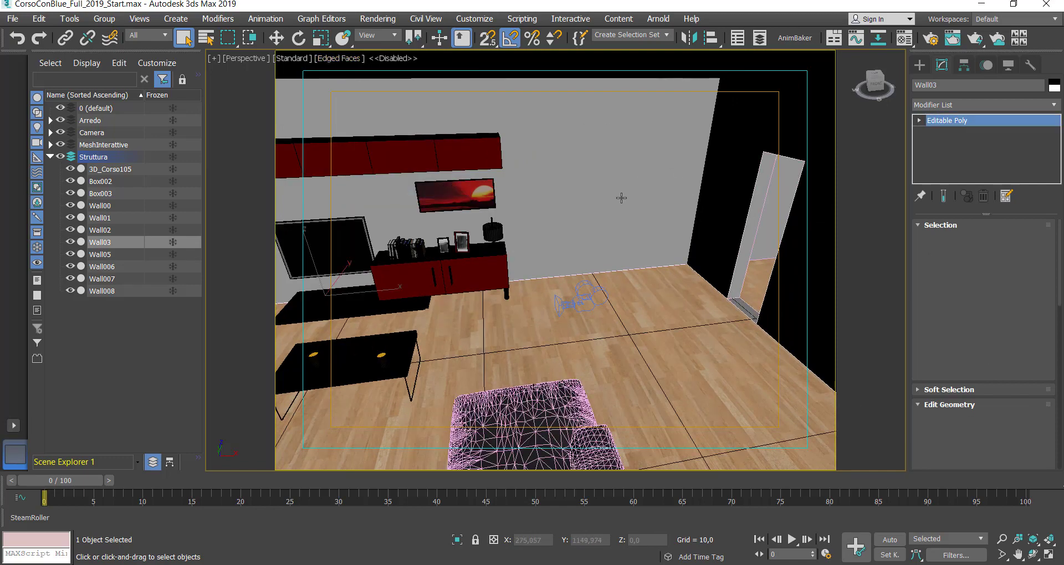
Step: Frame Wall05 with Z, then orbit toward the TV wall and ceiling
left_click(593, 237)
key("z")
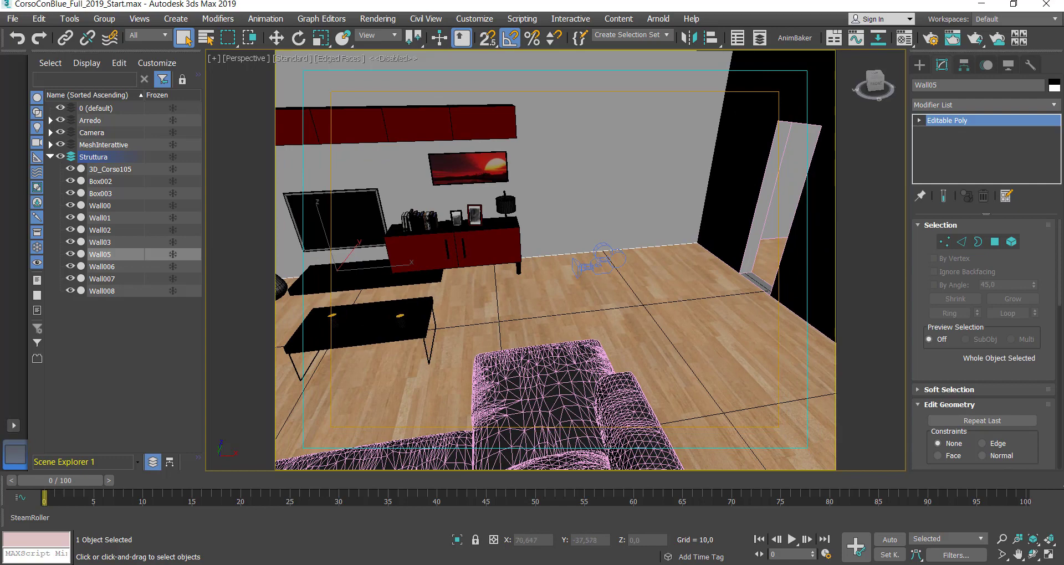
left_click(1034, 554)
left_click_drag(404, 107, 491, 182)
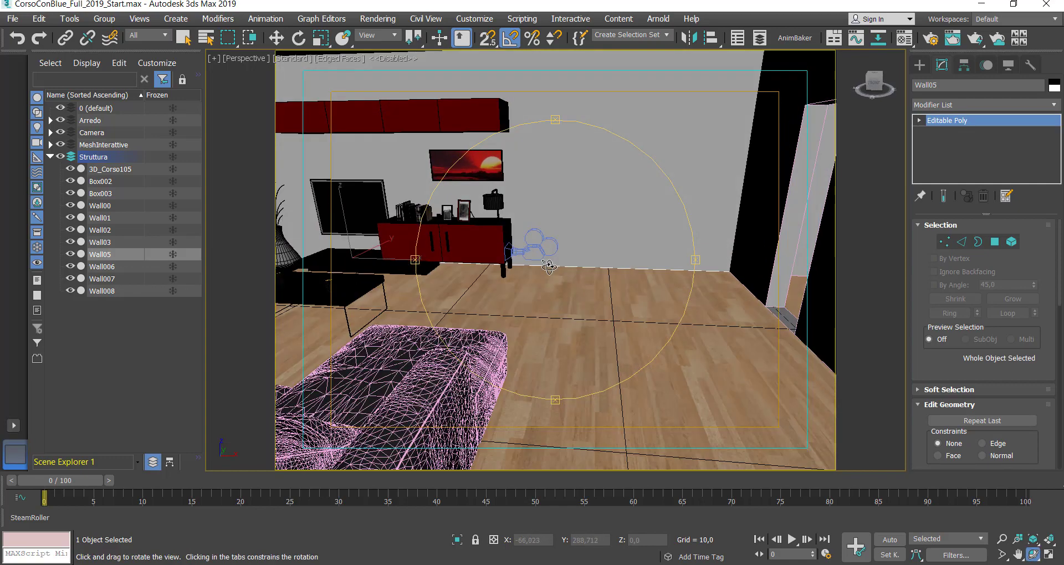
mouse_move(491, 182)
middle_mouse_down()
mouse_move(658, 315)
mouse_move(580, 242)
middle_mouse_up()
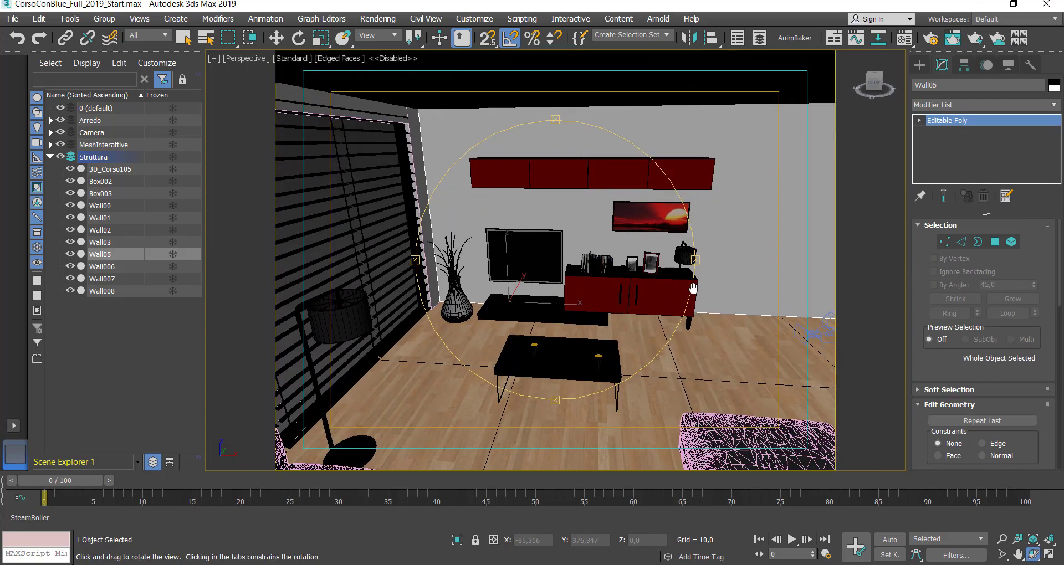
left_click_drag(579, 242, 401, 105)
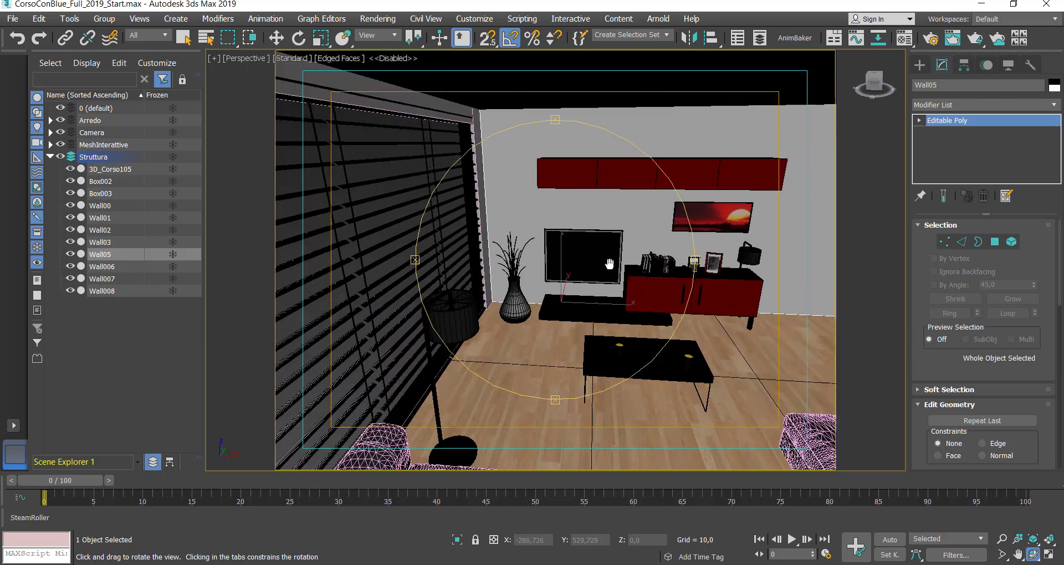
Step: Select Wall01, the sofa and finally Wall03 while orbiting around the room
key("q")
left_click(401, 106)
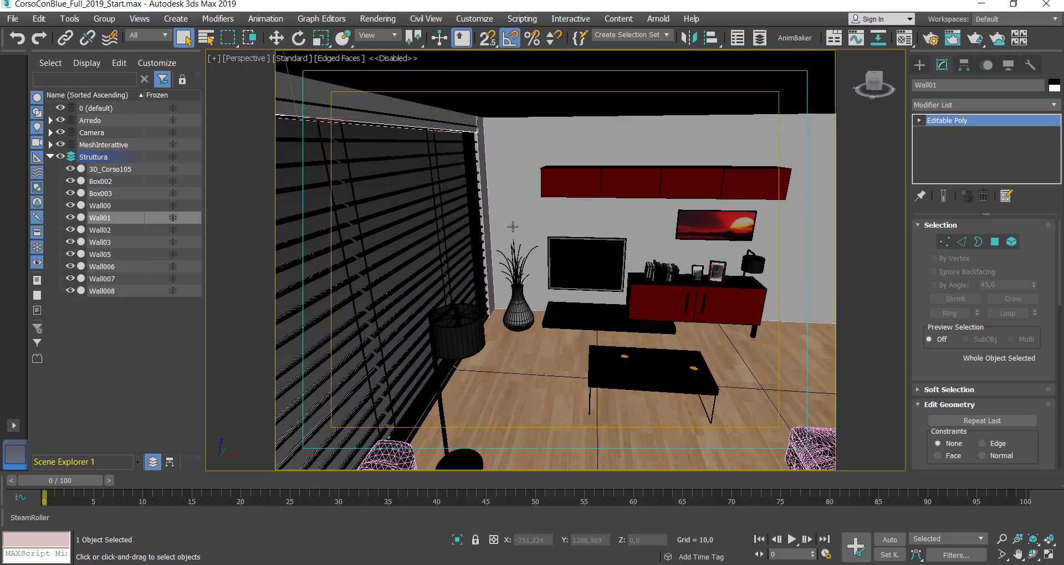
mouse_move(692, 382)
middle_mouse_down()
mouse_move(655, 350)
mouse_move(596, 363)
middle_mouse_up()
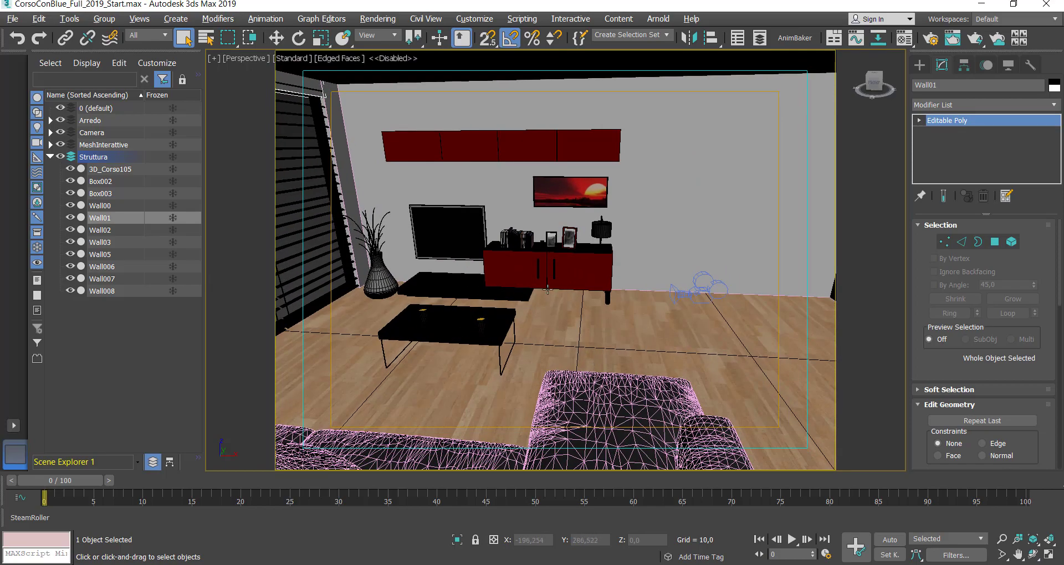
middle_click_drag(547, 291, 544, 183, "alt")
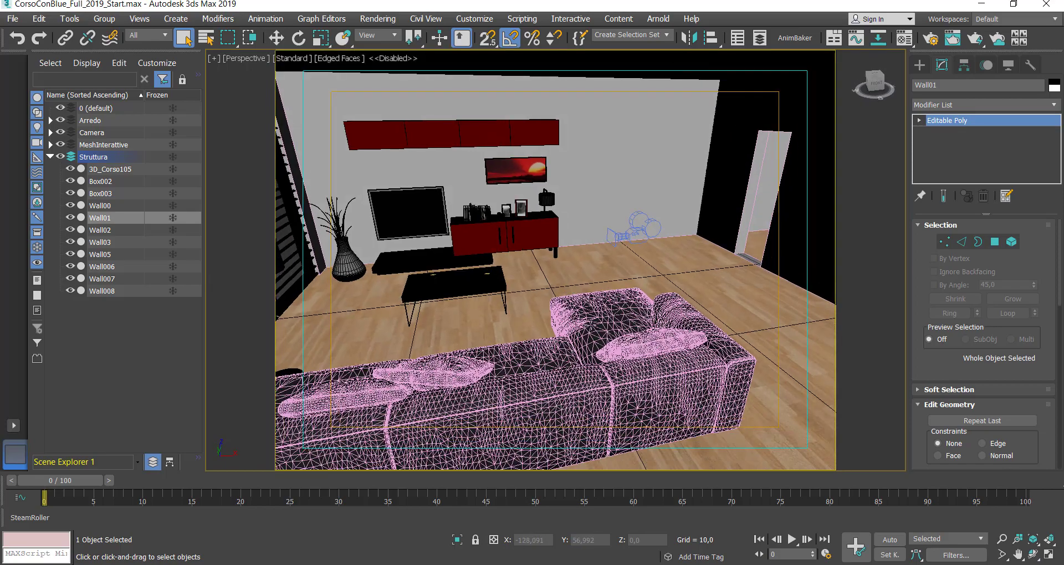
left_click(588, 323)
mouse_move(588, 324)
middle_mouse_down("alt")
mouse_move(589, 232)
mouse_move(477, 142)
middle_mouse_up("alt")
left_click(477, 142)
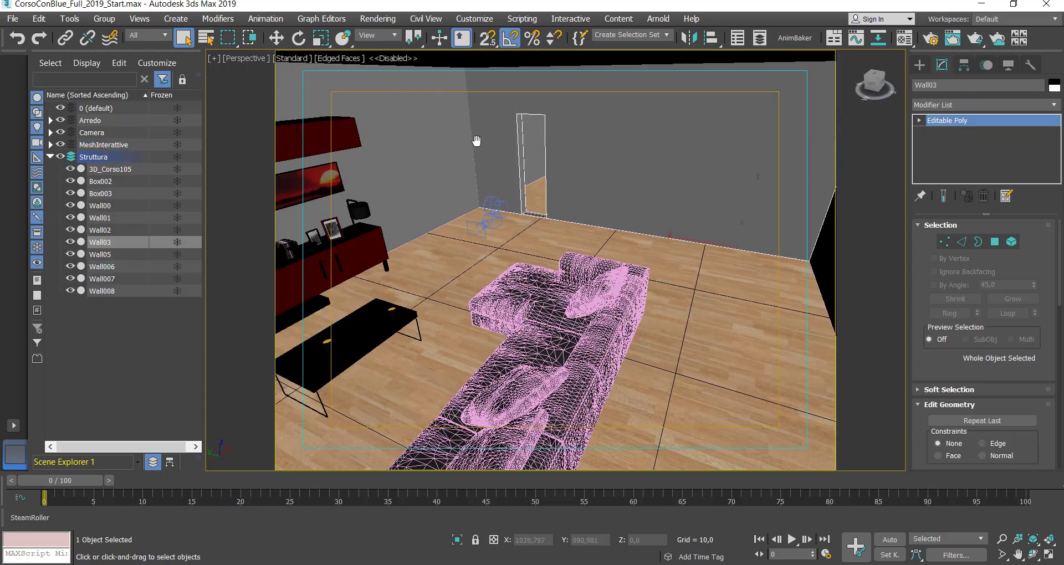
Step: Frame Wall03 with Z and zoom in on the room
key("z")
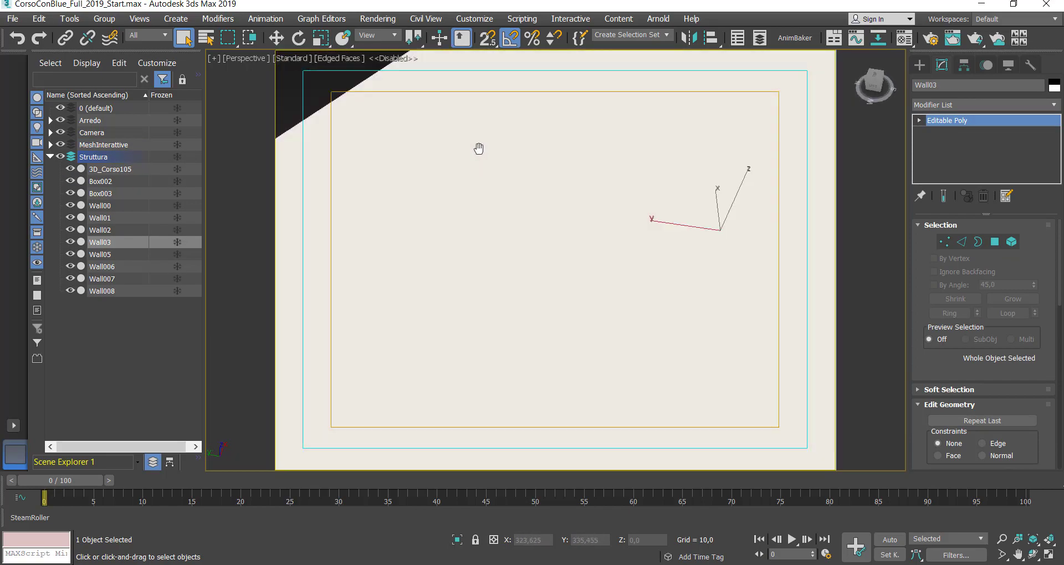
scroll(478, 149, "down", 5)
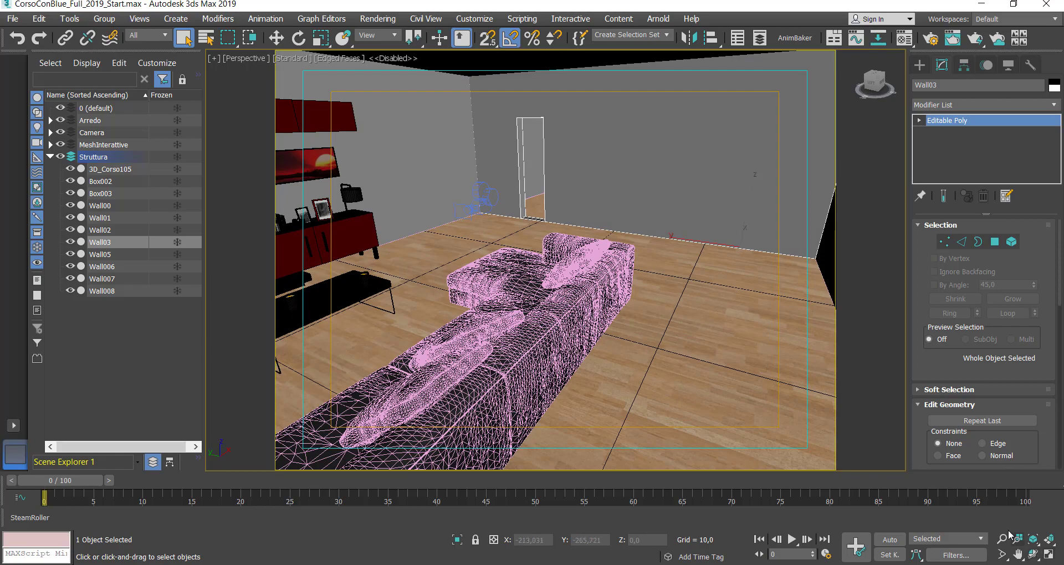
left_click(1001, 539)
left_click_drag(422, 161, 435, 169)
scroll(435, 168, "up", 3)
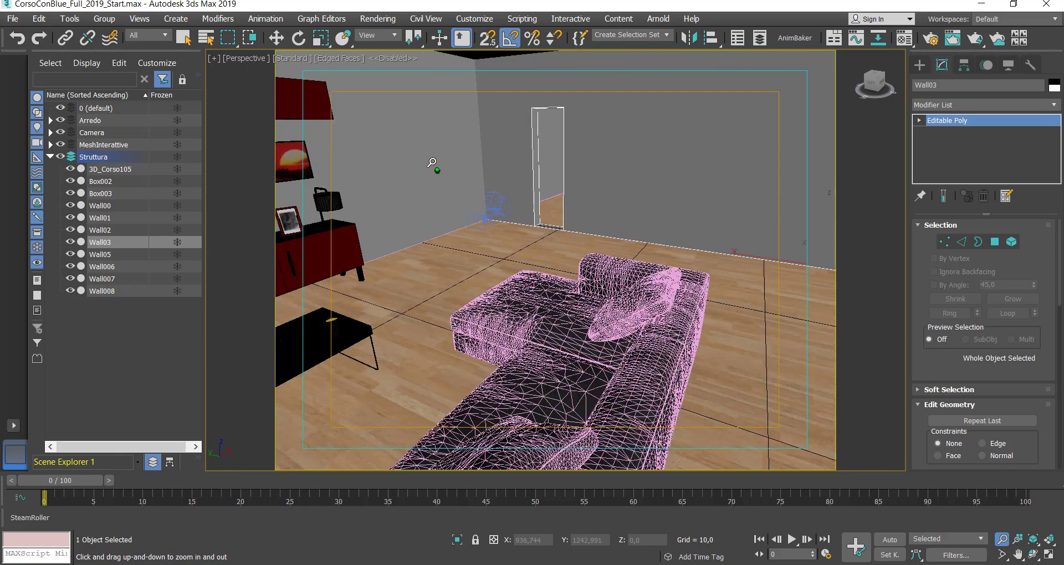
scroll(435, 168, "up", 2)
scroll(486, 182, "up", 3)
scroll(593, 221, "up", 1)
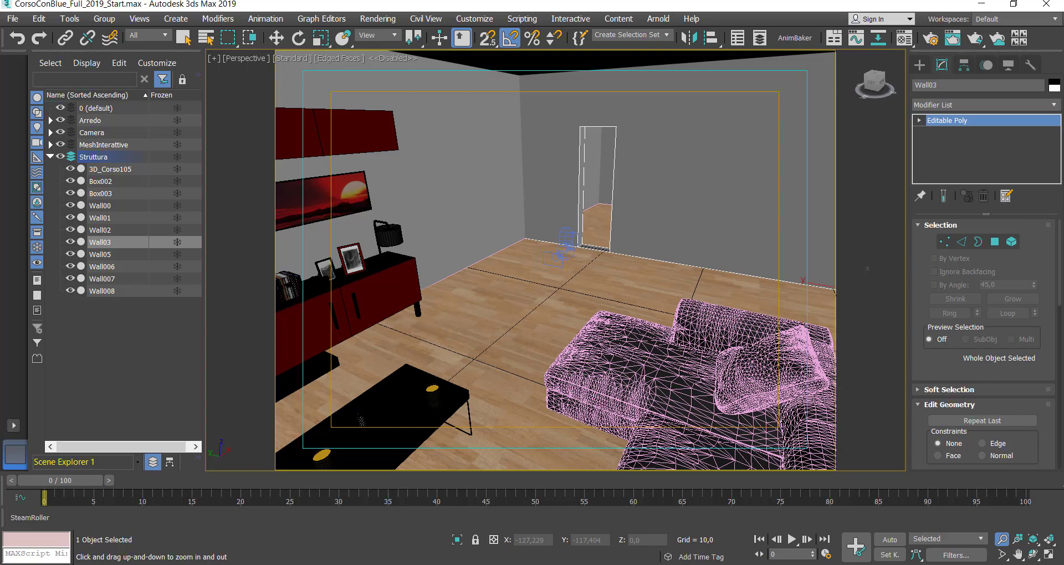
Step: Orbit past the left wall until the view faces the red cabinet
left_click(1034, 554)
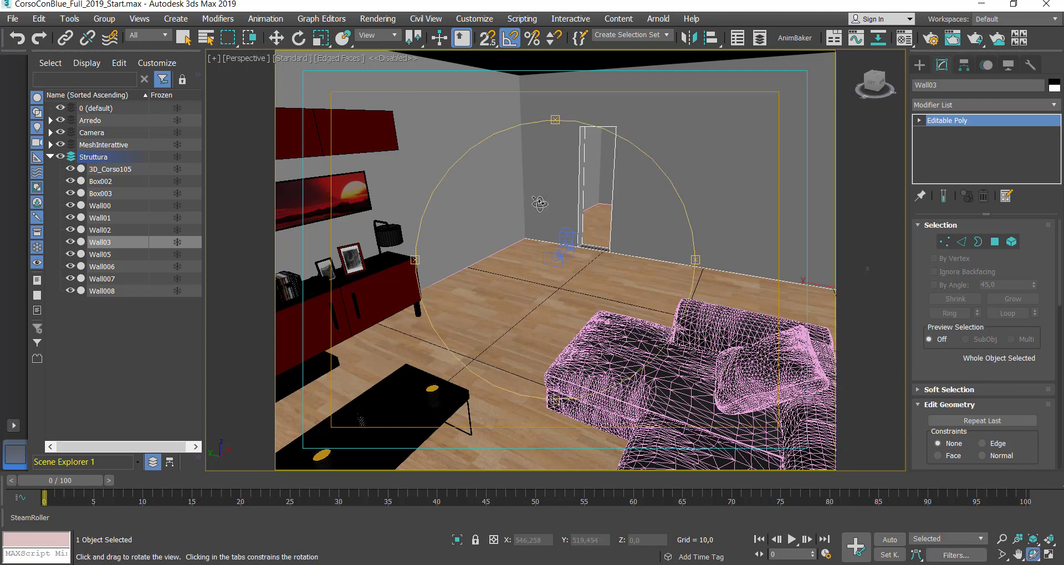
left_click_drag(546, 200, 610, 195)
left_click_drag(589, 286, 551, 276)
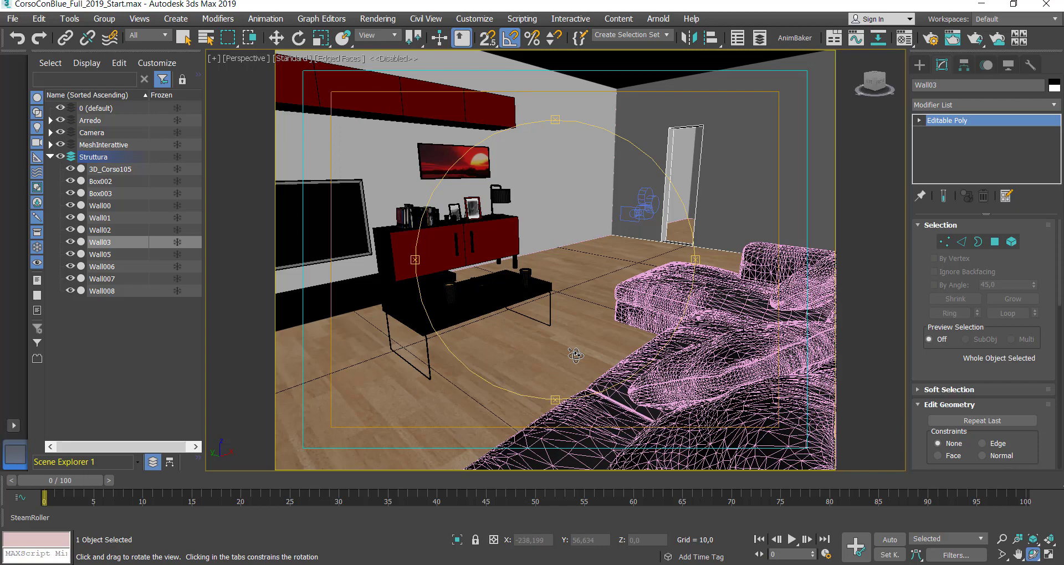
left_click_drag(561, 255, 593, 291)
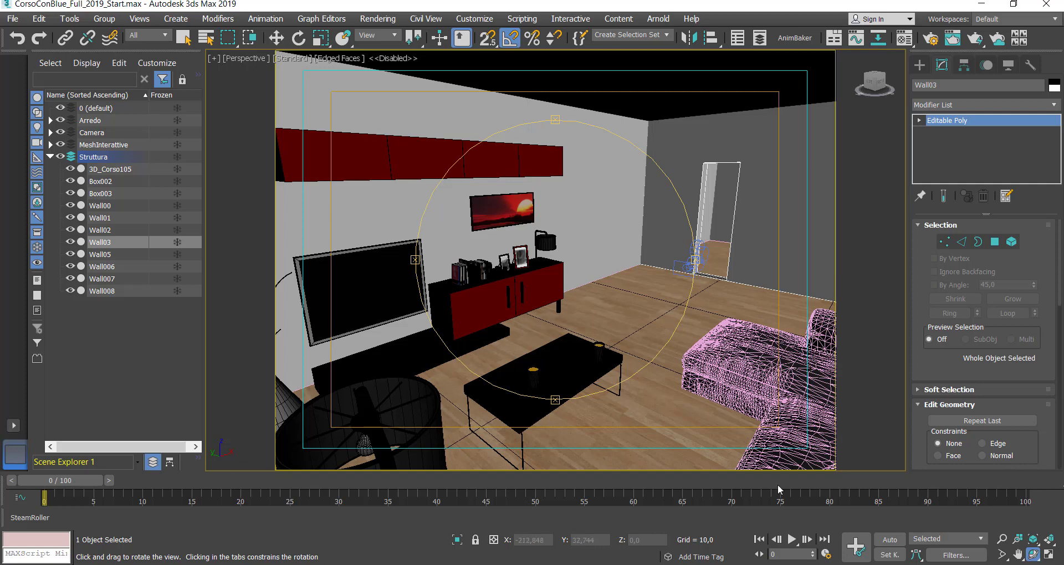
Step: Zoom and pan to frame the cabinet and lamp, selecting cabinet door 3D_Corso02
left_click(1002, 539)
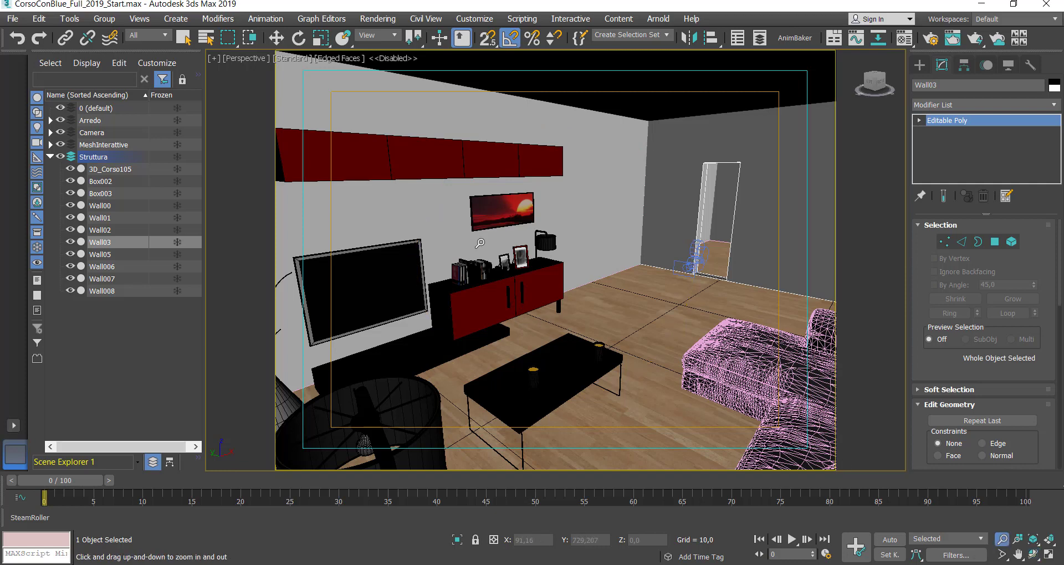
left_click_drag(491, 259, 486, 235)
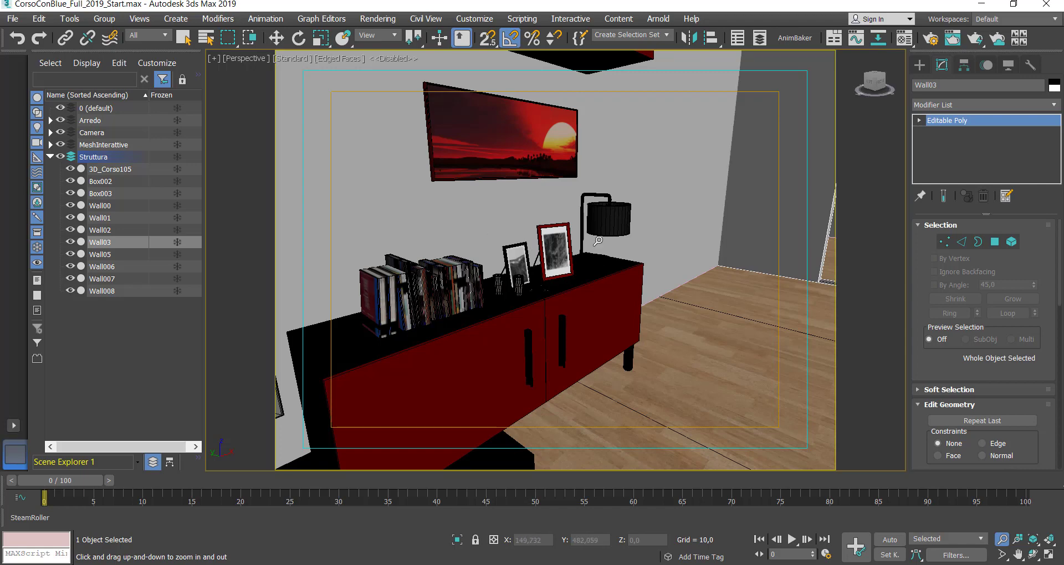
key("Escape")
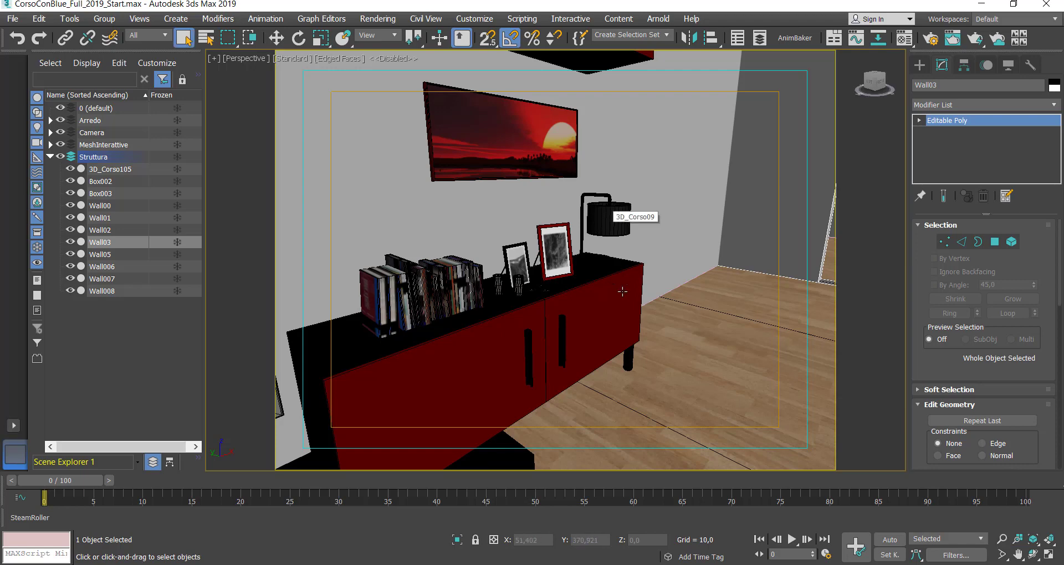
mouse_move(641, 354)
middle_mouse_down()
mouse_move(572, 303)
mouse_move(563, 321)
middle_mouse_up()
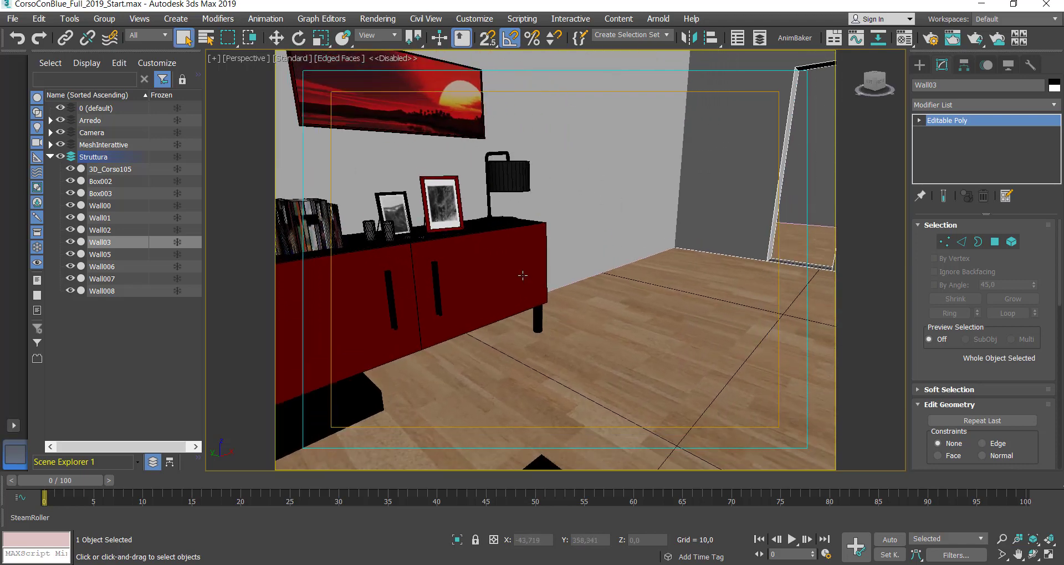
left_click(438, 267)
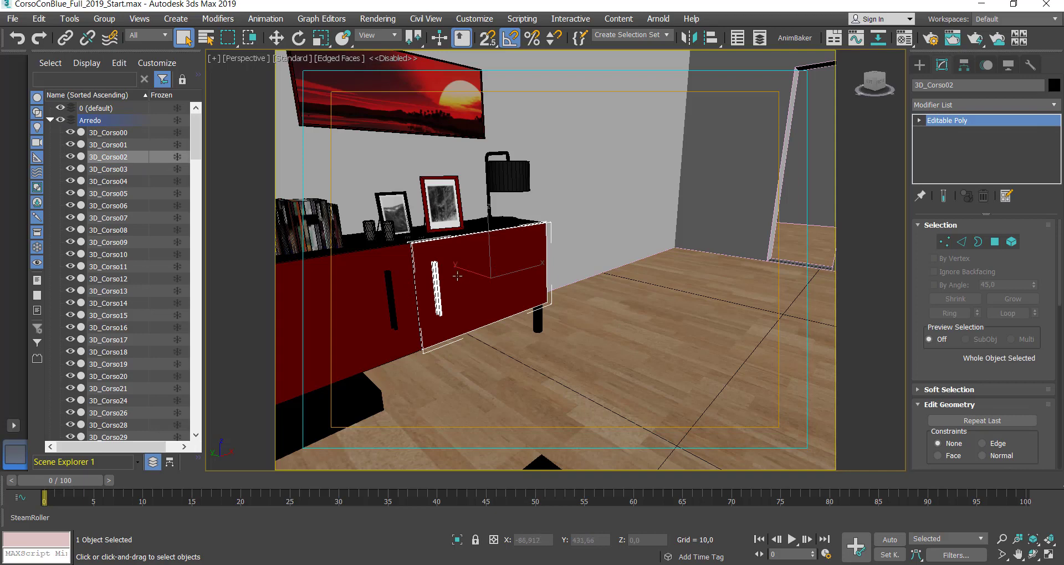
mouse_move(530, 354)
middle_mouse_down()
mouse_move(492, 363)
mouse_move(508, 373)
middle_mouse_up()
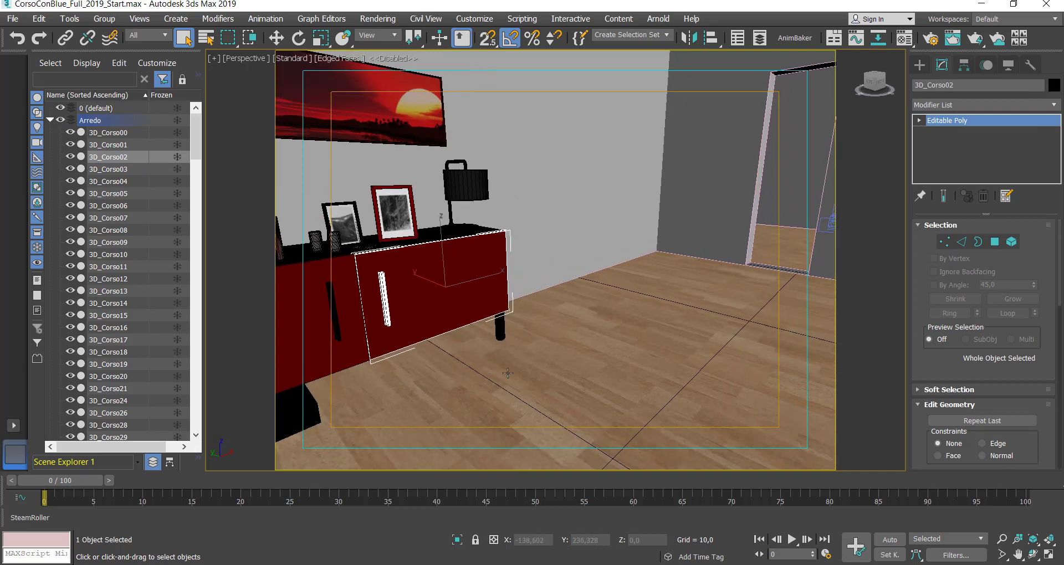
left_click(1002, 539)
left_click_drag(620, 272, 627, 283)
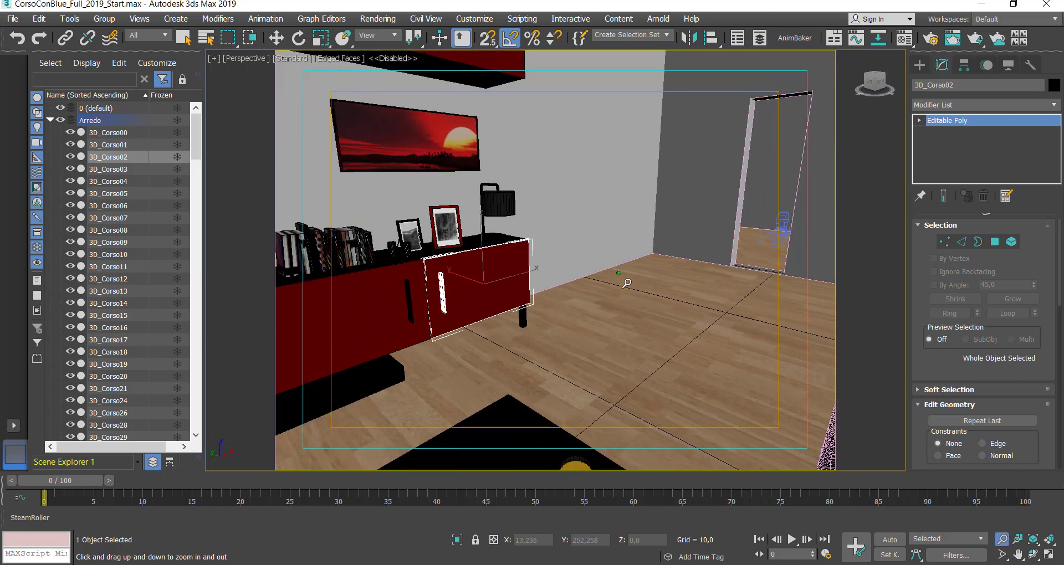
key("q")
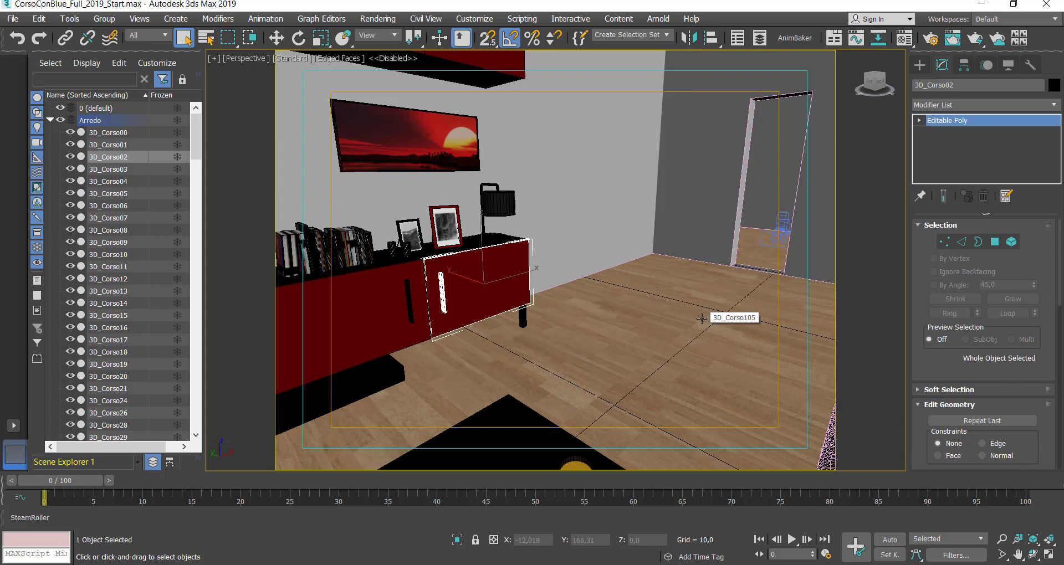
Step: Shift and rotate the view to face the painting squarely
scroll(576, 307, "down", 4)
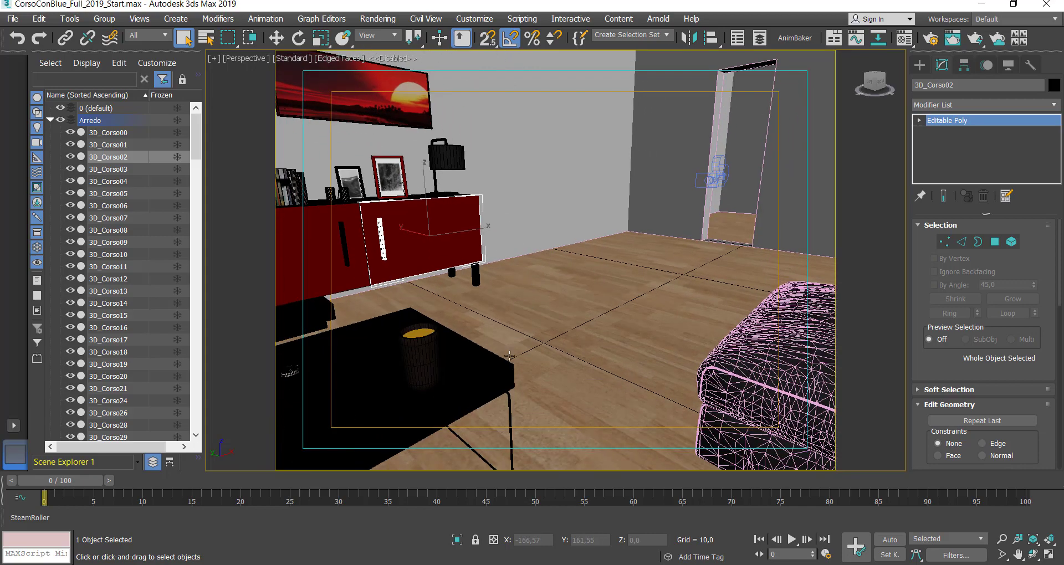
middle_click_drag(449, 219, 577, 303)
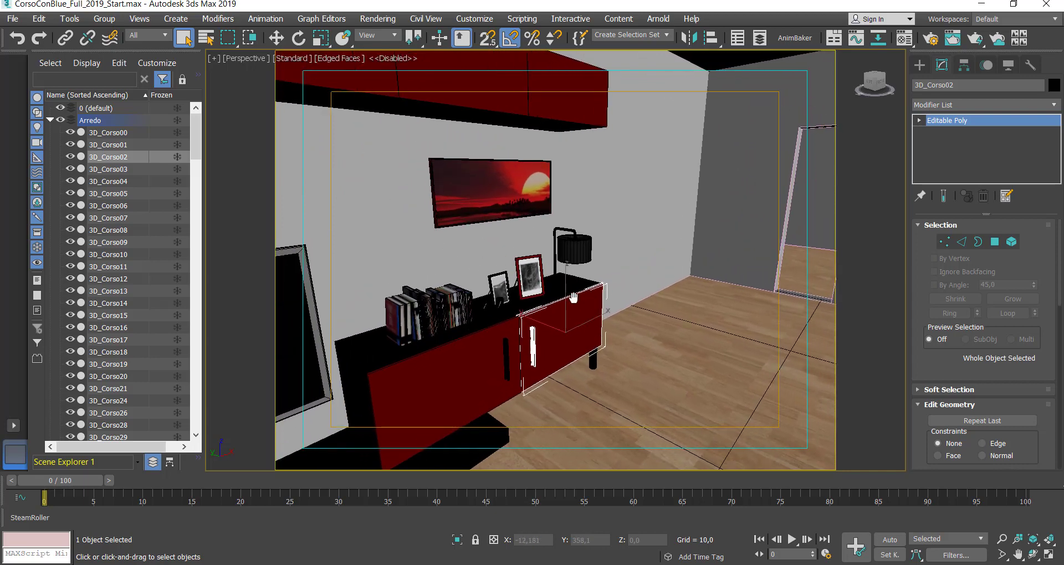
mouse_move(543, 138)
middle_mouse_down()
mouse_move(571, 187)
mouse_move(576, 228)
middle_mouse_up()
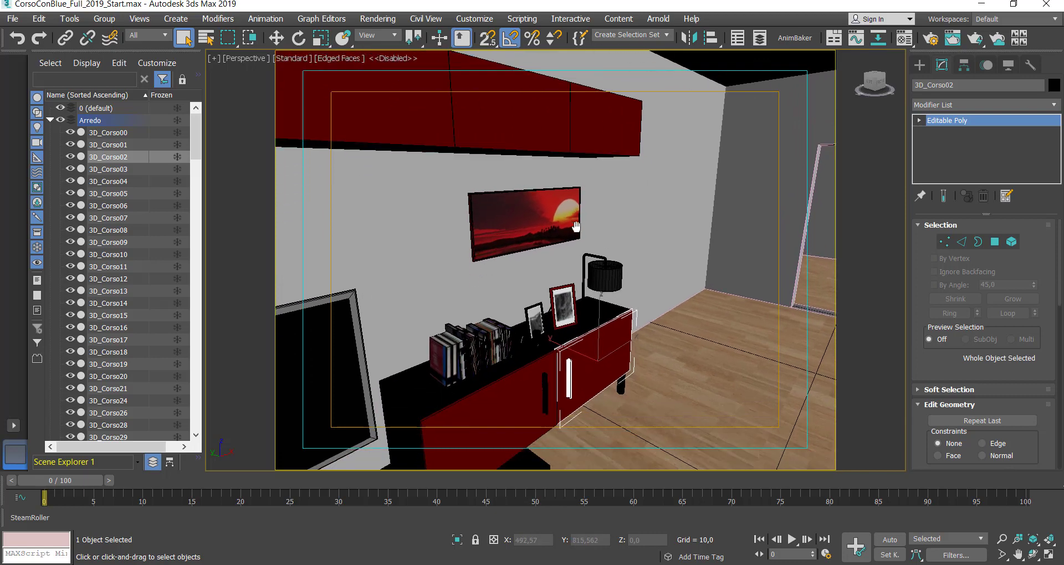
middle_click_drag(532, 303, 552, 332)
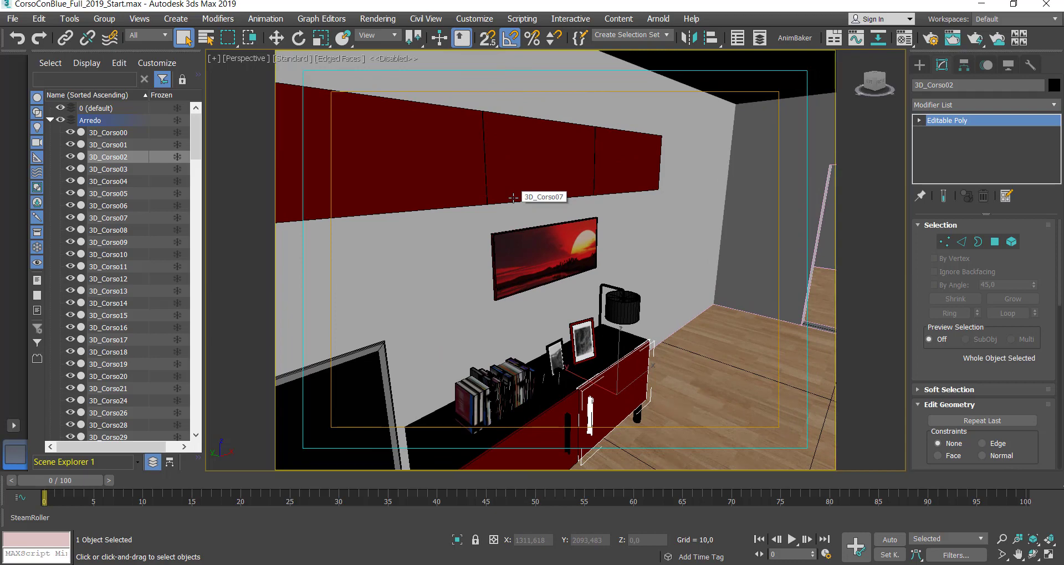
middle_click_drag(499, 218, 461, 172, "alt")
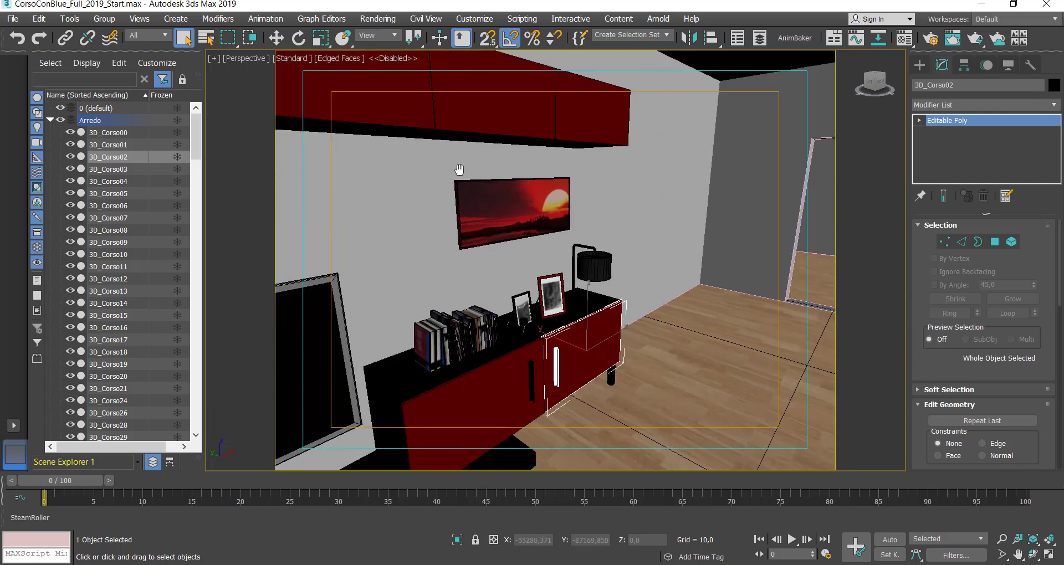
Step: Select Wall05, then add Wall03 and Wall008 to the selection
left_click(649, 188)
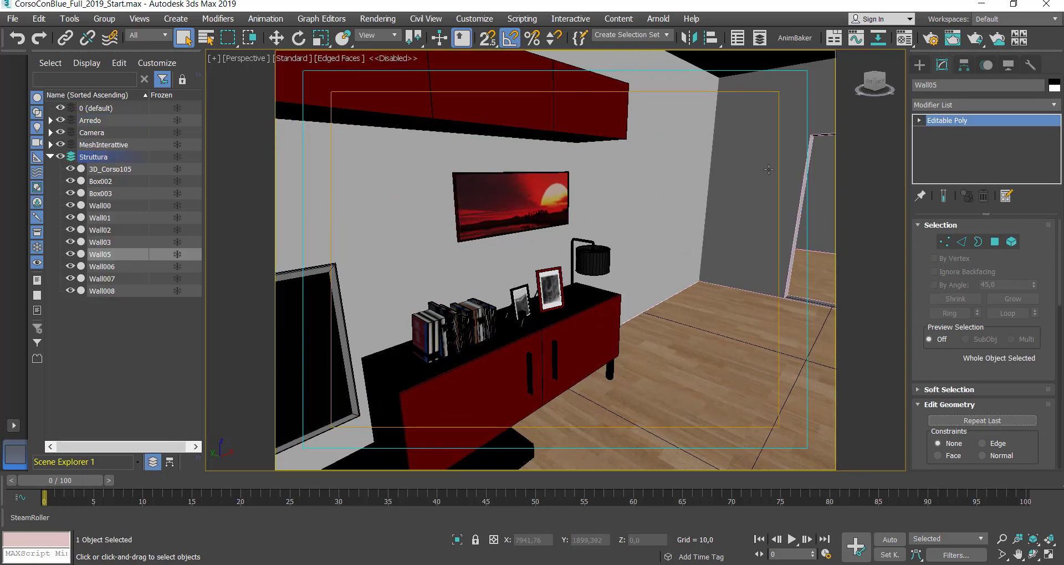
left_click(745, 157, "ctrl")
mouse_move(746, 157)
middle_mouse_down()
mouse_move(736, 261)
mouse_move(689, 274)
mouse_move(672, 309)
middle_mouse_up()
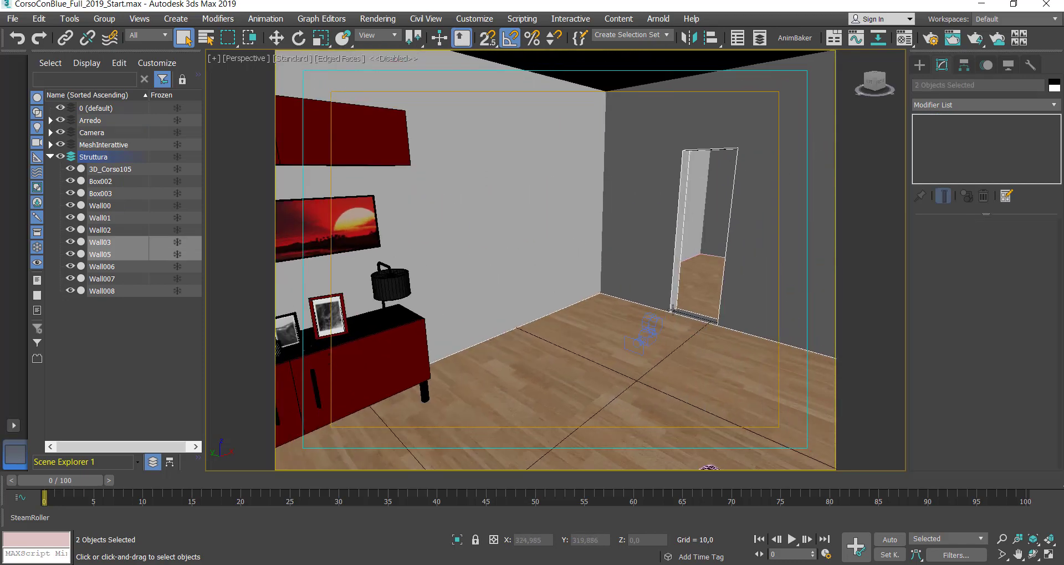
left_click(1034, 555)
mouse_move(634, 270)
left_mouse_down()
mouse_move(644, 258)
mouse_move(672, 266)
mouse_move(506, 242)
mouse_move(505, 278)
mouse_move(744, 244)
left_mouse_up()
right_click(750, 237)
left_click(750, 237, "ctrl")
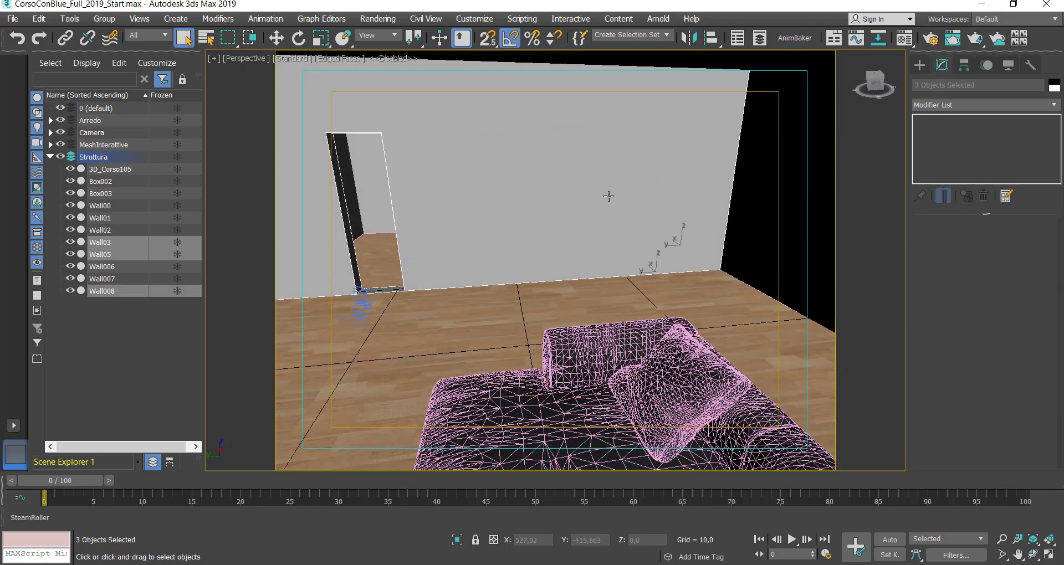
Step: Orbit and zoom onto the sofa area and add Wall00 to the selection
middle_click_drag(610, 196, 579, 183, "alt")
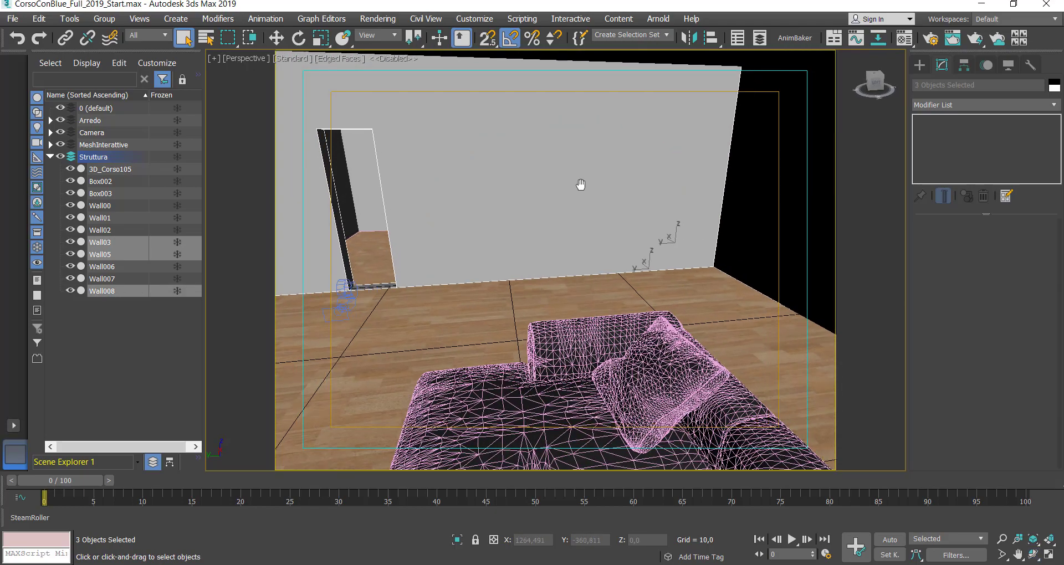
left_click(1034, 554)
mouse_move(629, 294)
left_mouse_down()
mouse_move(599, 271)
mouse_move(554, 321)
mouse_move(604, 253)
mouse_move(577, 261)
left_mouse_up()
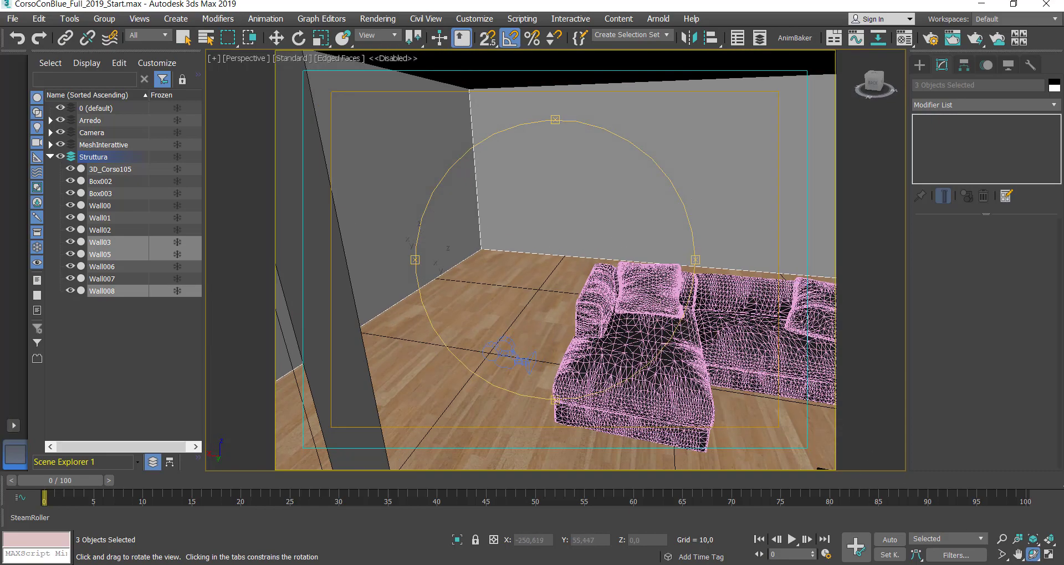
left_click(1001, 540)
mouse_move(718, 266)
left_mouse_down()
mouse_move(717, 237)
mouse_move(616, 237)
left_mouse_up()
left_click(1033, 555)
right_click(740, 233)
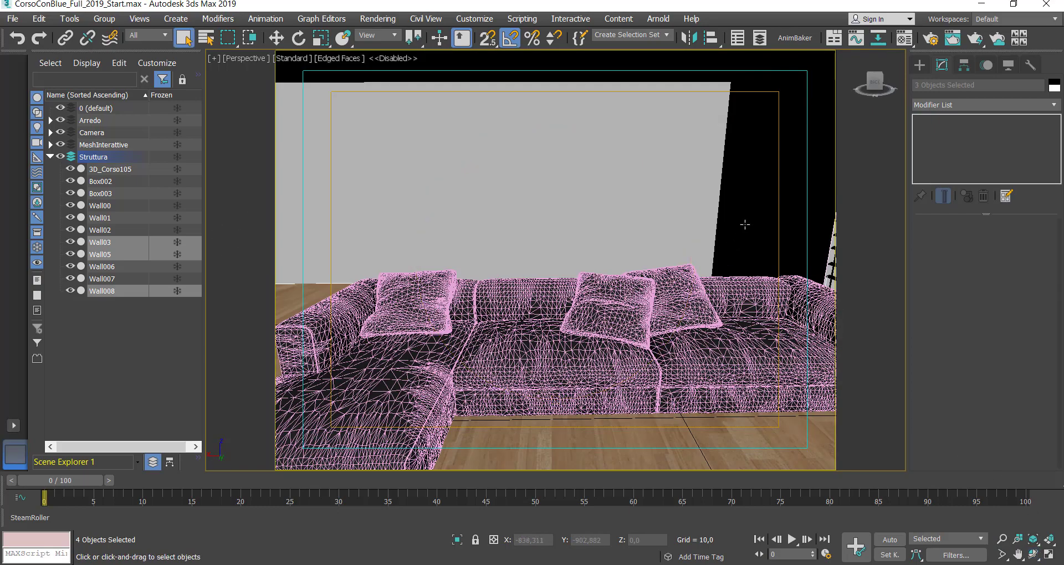
left_click(743, 226, "ctrl")
Step: Add the left wall Wall006 and the floor 3D_Corso105 to the selection
scroll(601, 214, "up", 5)
mouse_move(600, 214)
middle_mouse_down("alt")
mouse_move(677, 197)
mouse_move(677, 185)
middle_mouse_up("alt")
mouse_move(488, 226)
middle_mouse_down("alt")
mouse_move(580, 219)
mouse_move(494, 266)
middle_mouse_up("alt")
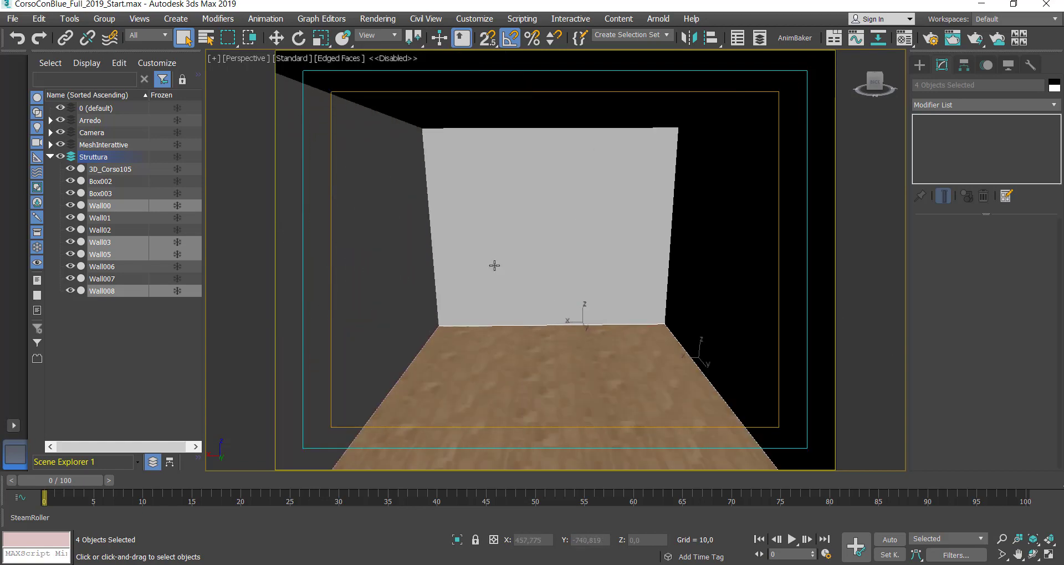
left_click(409, 249, "ctrl")
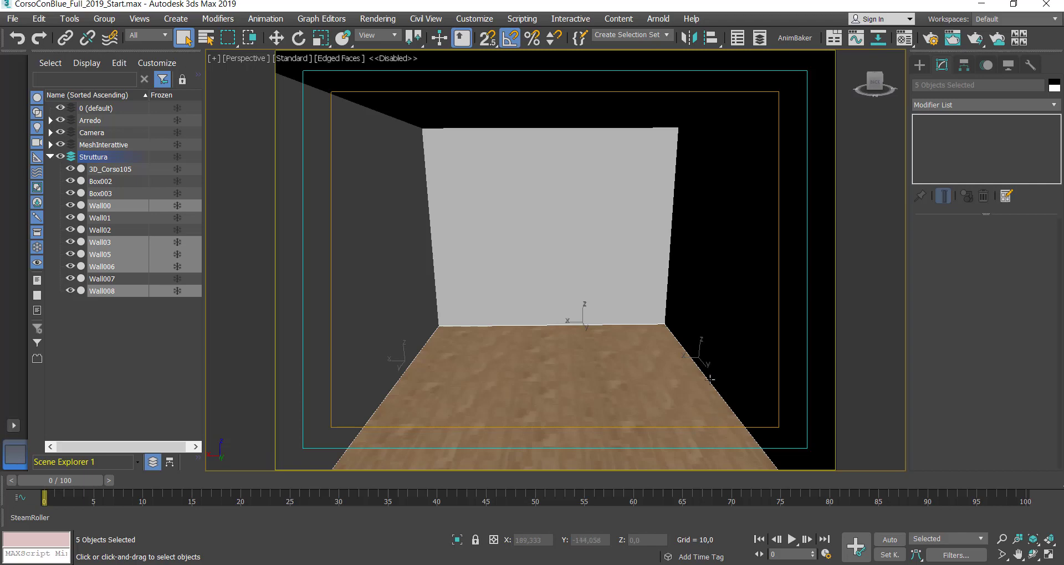
mouse_move(710, 382)
middle_mouse_down("alt")
mouse_move(494, 295)
mouse_move(629, 407)
middle_mouse_up("alt")
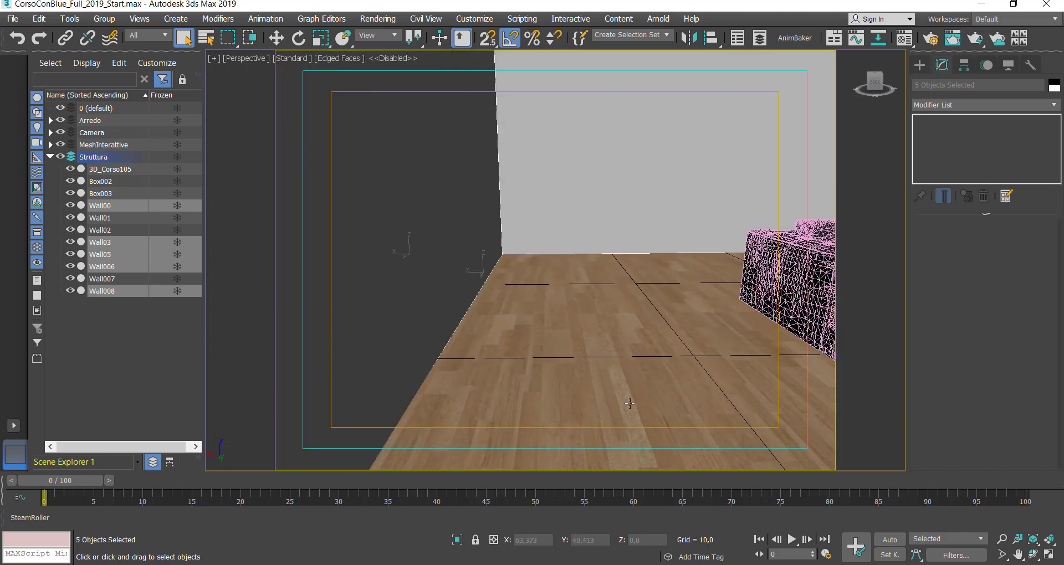
left_click(630, 404, "ctrl")
Step: Add Box002 and the sofa, completing the eight-object selection
middle_click_drag(564, 361, 744, 392)
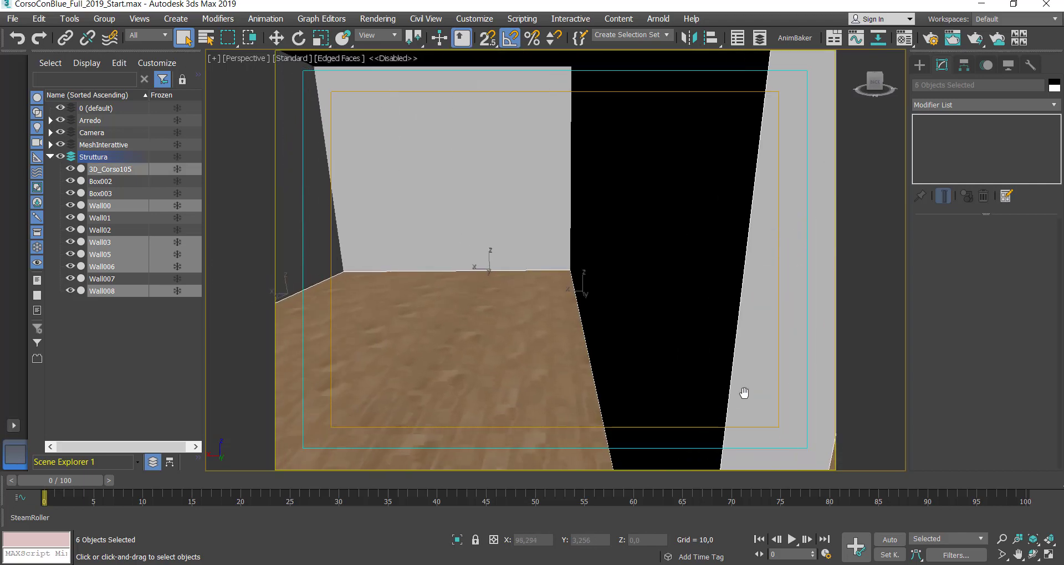
left_click(505, 330, "ctrl")
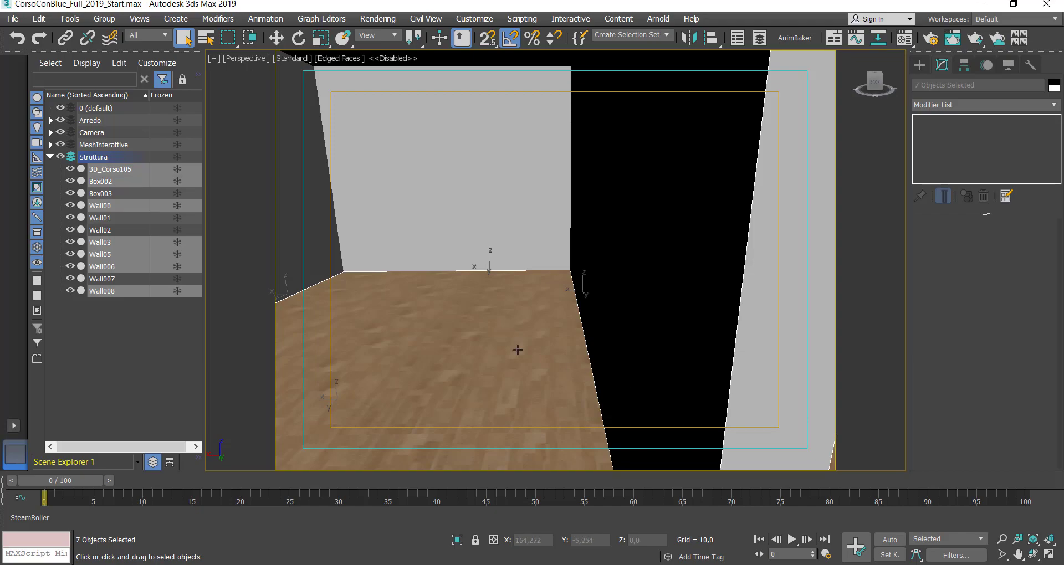
mouse_move(630, 385)
middle_mouse_down("alt")
mouse_move(373, 311)
mouse_move(724, 393)
mouse_move(622, 290)
mouse_move(475, 297)
middle_mouse_up("alt")
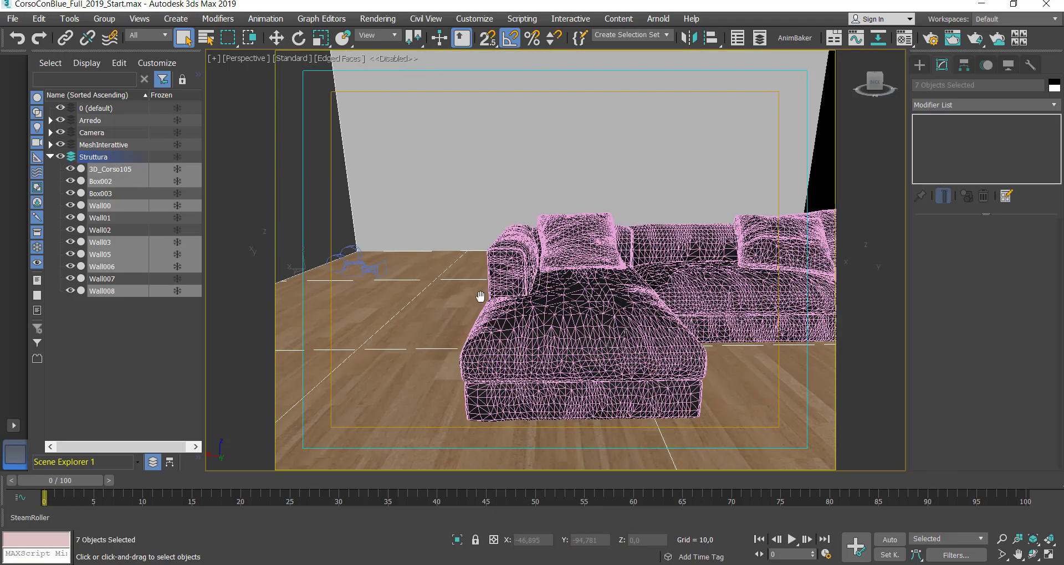
left_click(547, 336, "ctrl")
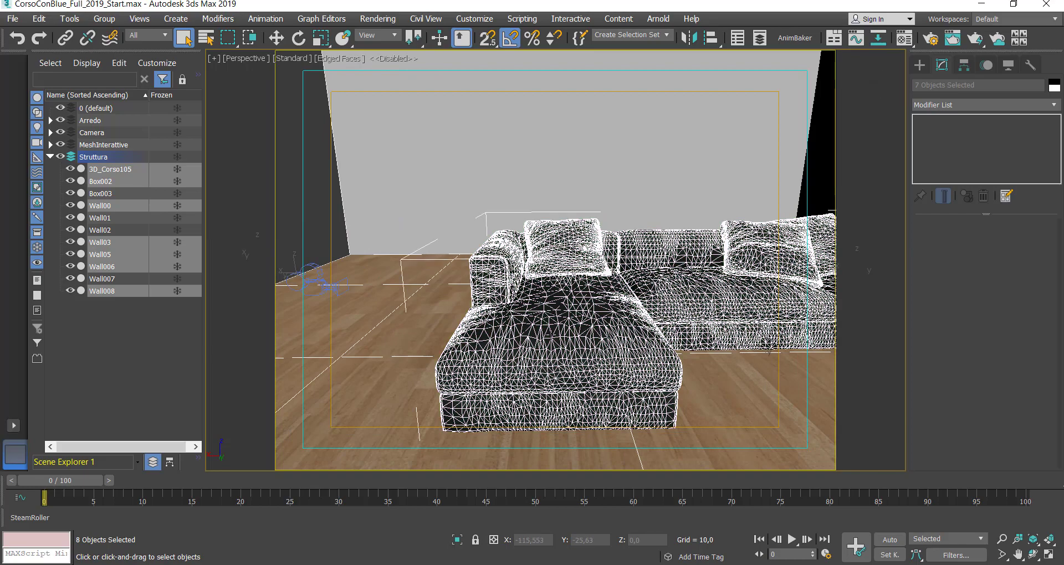
left_click(1033, 554)
mouse_move(527, 233)
left_mouse_down()
mouse_move(556, 225)
mouse_move(616, 314)
left_mouse_up()
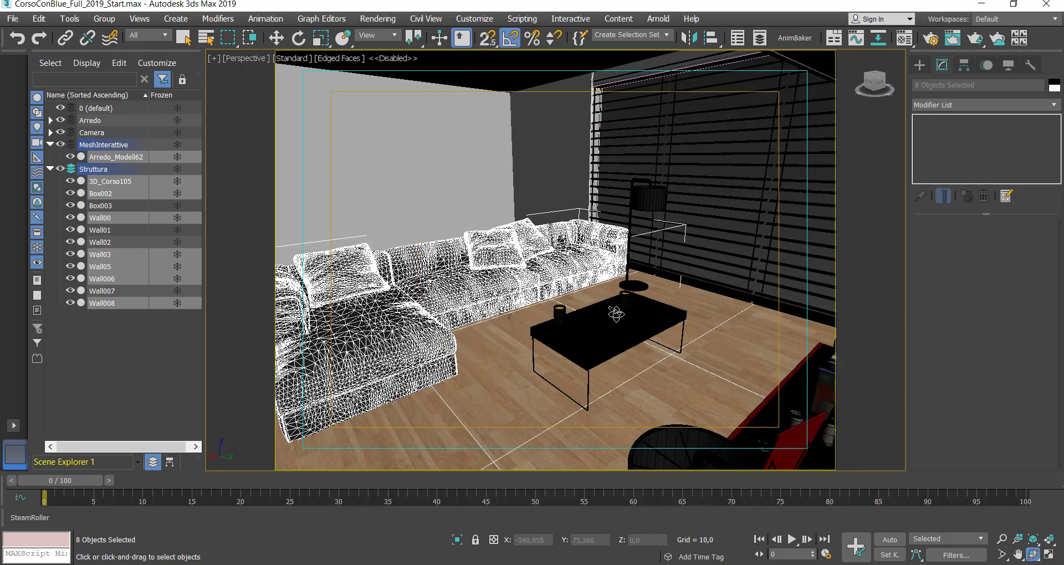
Step: Add the coffee table and both red cabinet doors to the selection
right_click(617, 314)
left_click(616, 316, "ctrl")
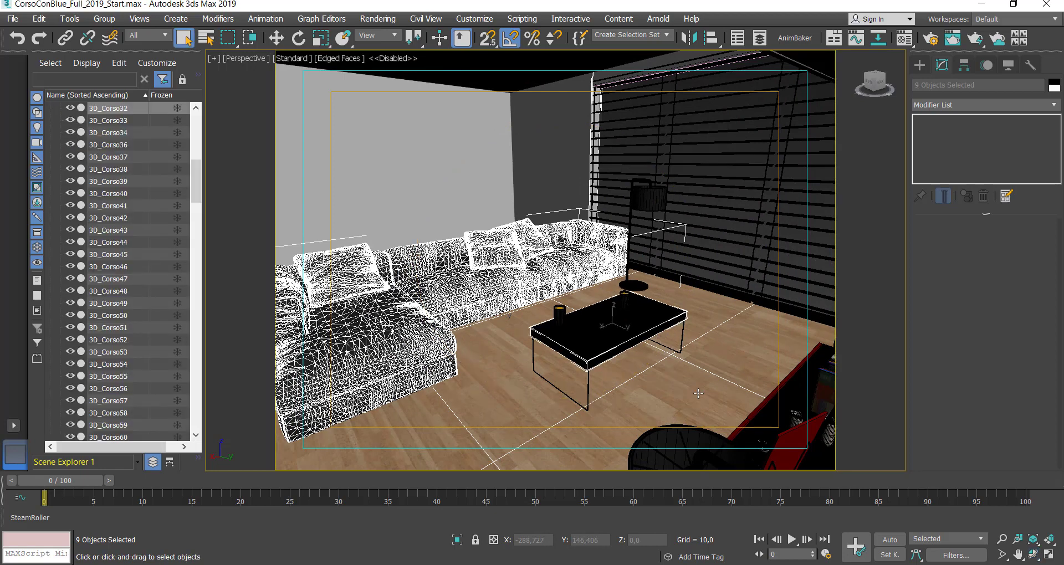
left_click(1034, 555)
mouse_move(594, 301)
left_mouse_down()
mouse_move(628, 300)
mouse_move(677, 269)
left_mouse_up()
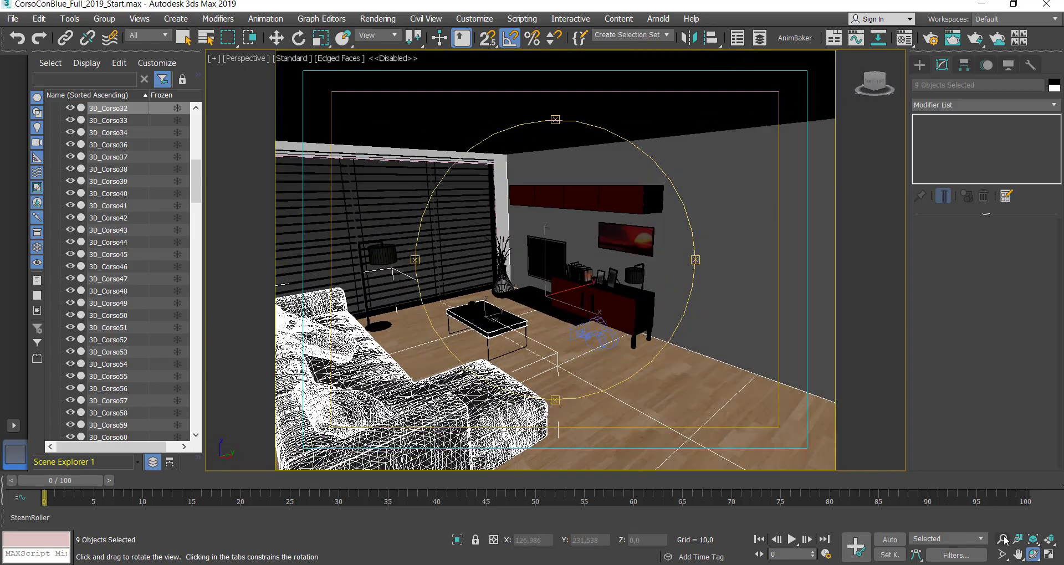
left_click(1003, 539)
left_click_drag(606, 291, 607, 287)
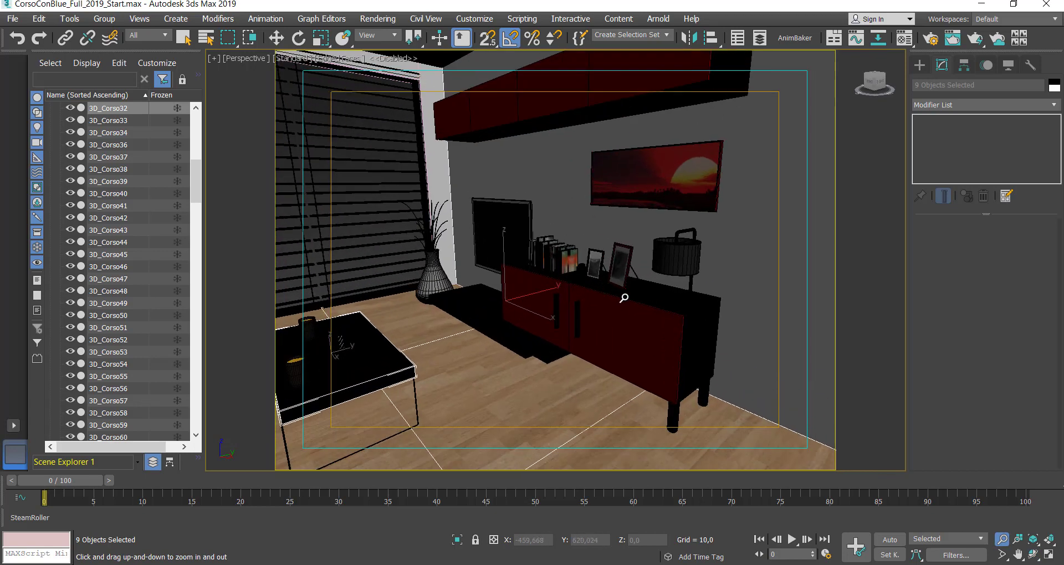
right_click(643, 327)
left_click(644, 331, "ctrl")
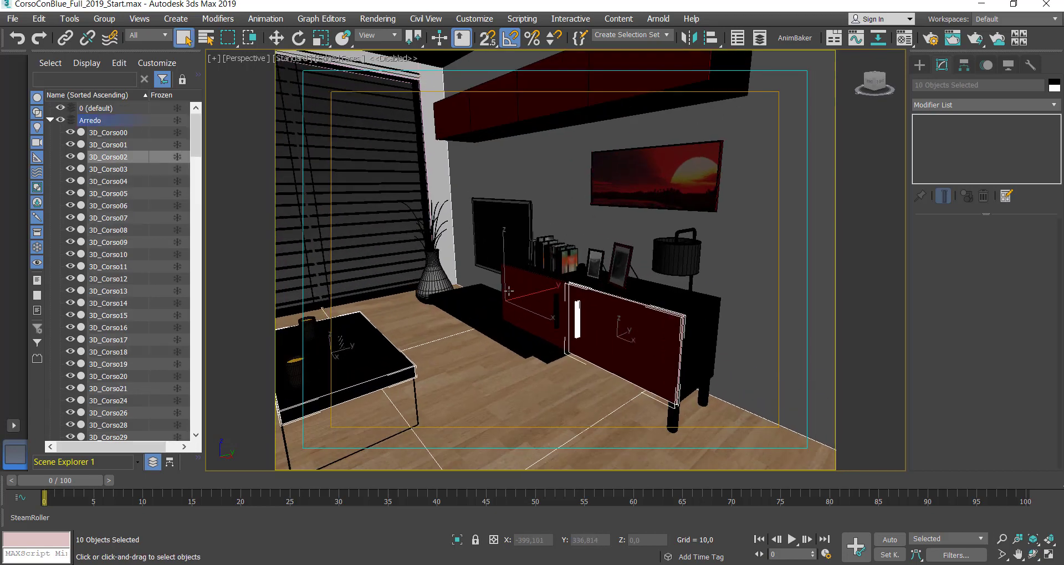
left_click(535, 302, "ctrl")
Step: Add the black TV bench, the vase and the lampshade, leaving out the lamp base
middle_click_drag(551, 351, 524, 353, "alt")
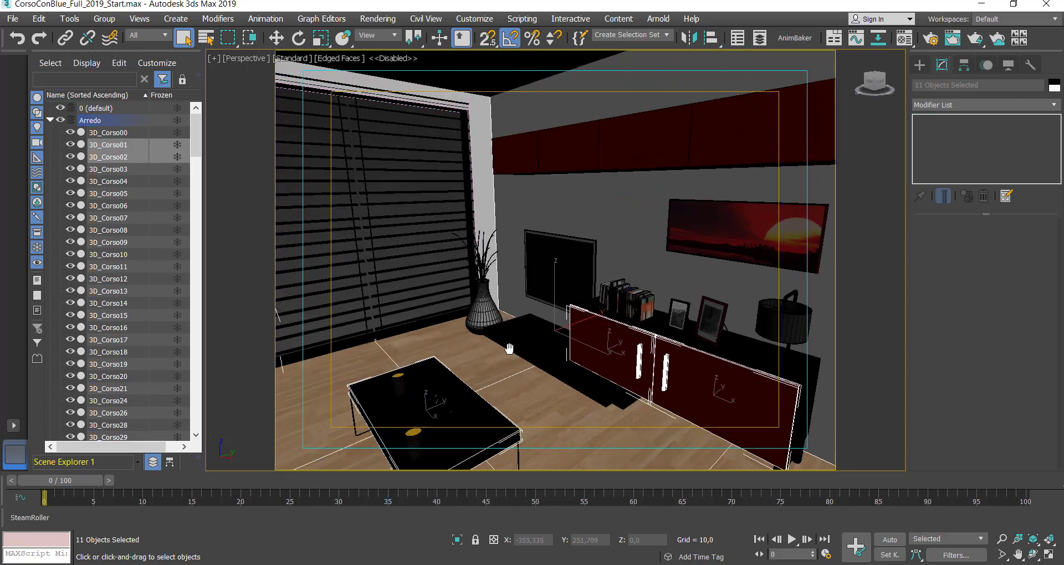
left_click(524, 354, "ctrl")
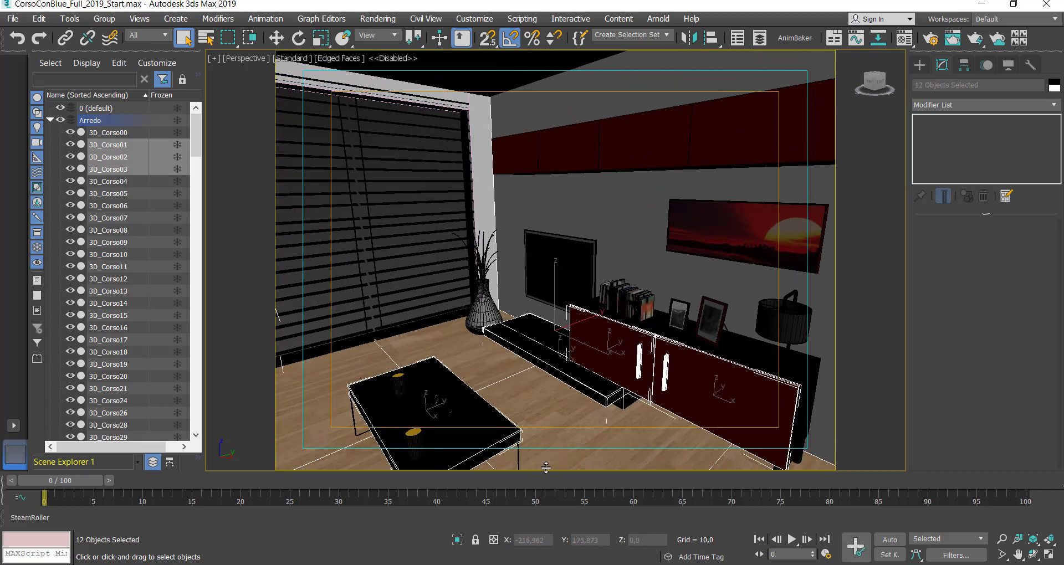
left_click(483, 304, "ctrl")
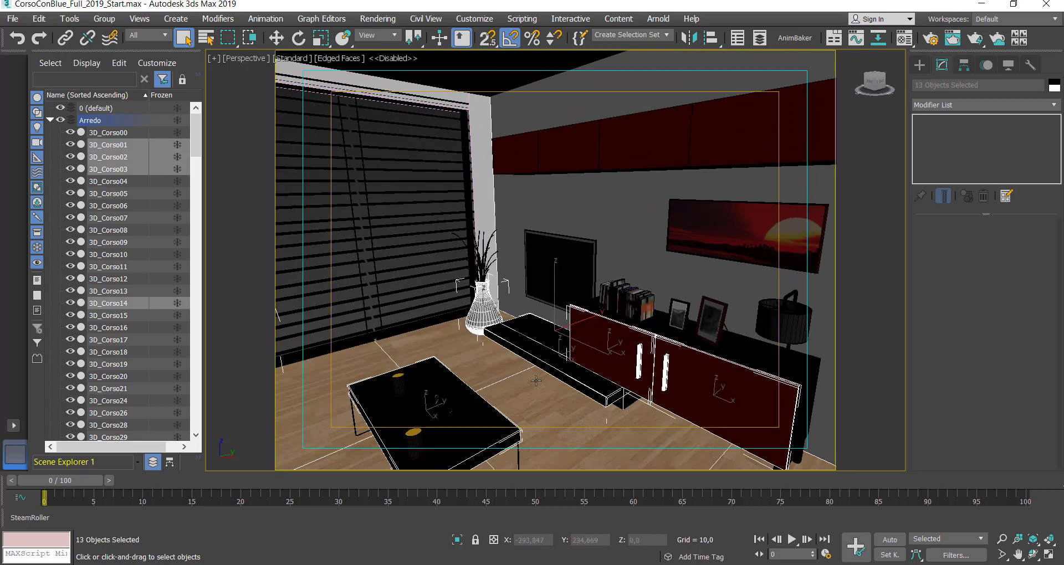
mouse_move(537, 381)
middle_mouse_down()
mouse_move(572, 340)
mouse_move(646, 377)
middle_mouse_up()
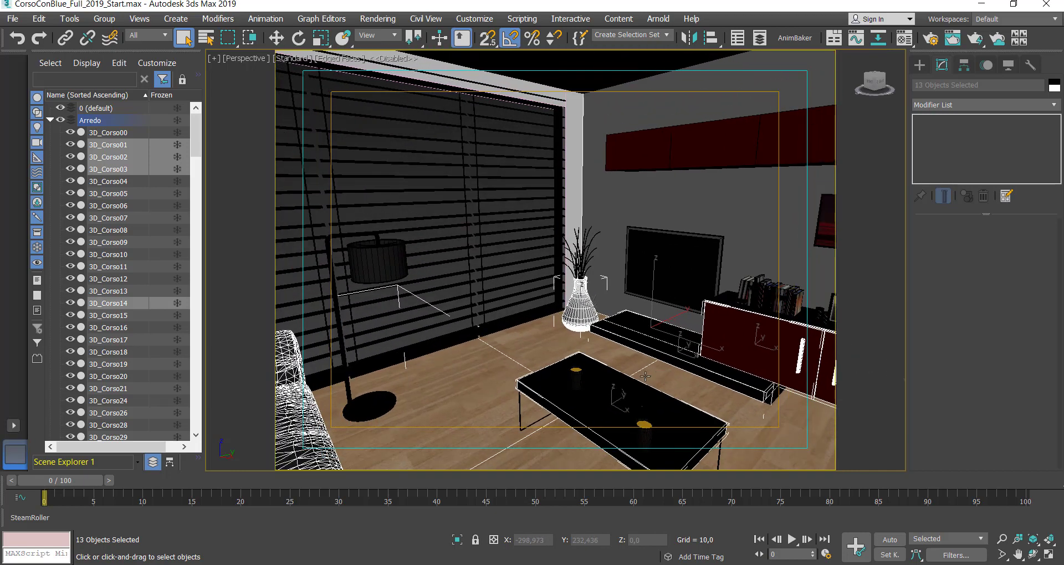
left_click(375, 408, "ctrl")
left_click(360, 259, "ctrl")
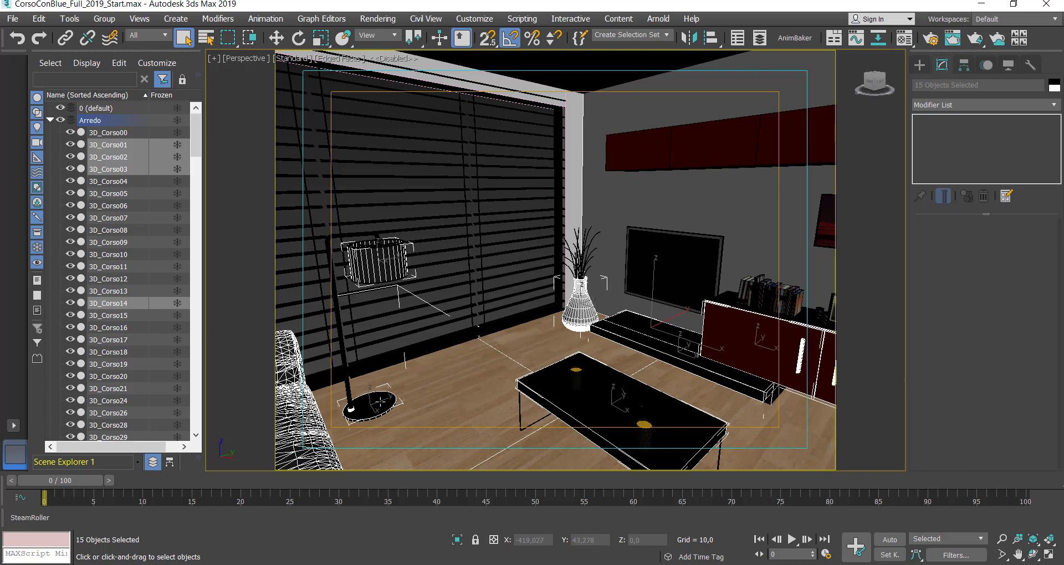
left_click(380, 401, "ctrl")
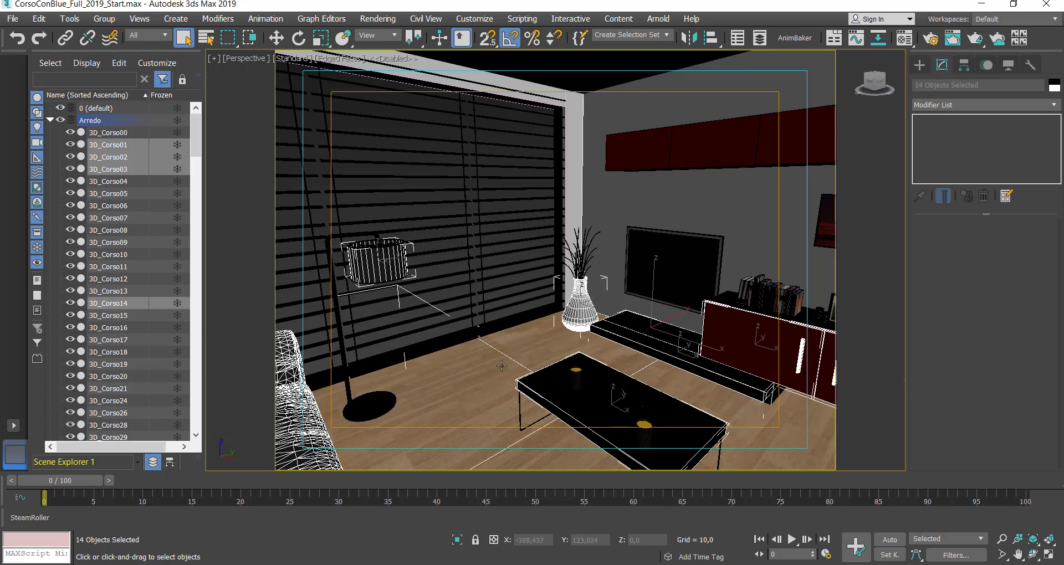
middle_click_drag(463, 241, 490, 264)
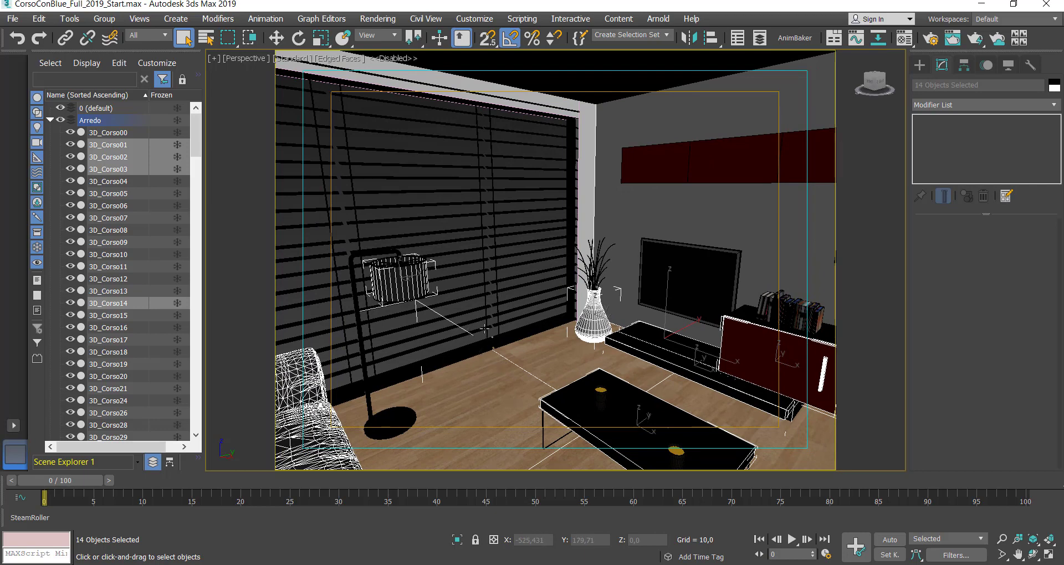
left_click(485, 328, "ctrl")
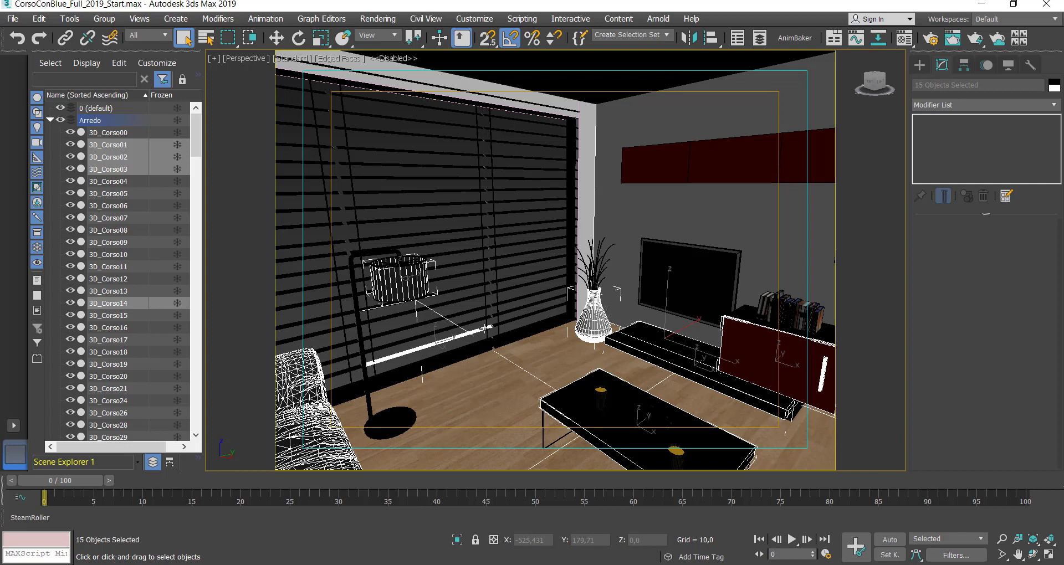
left_click(485, 329, "ctrl")
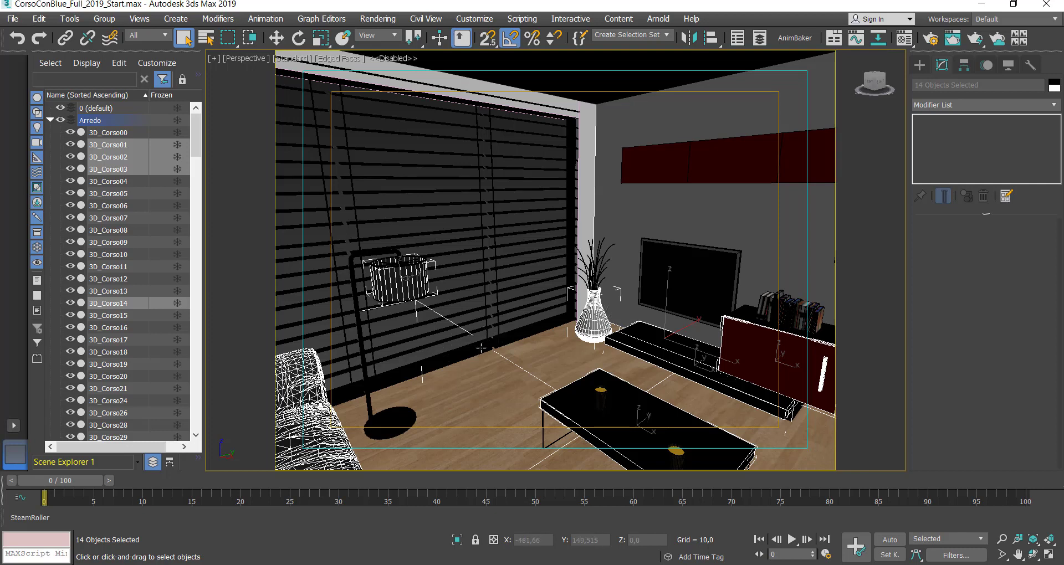
middle_click_drag(516, 261, 568, 397, "alt")
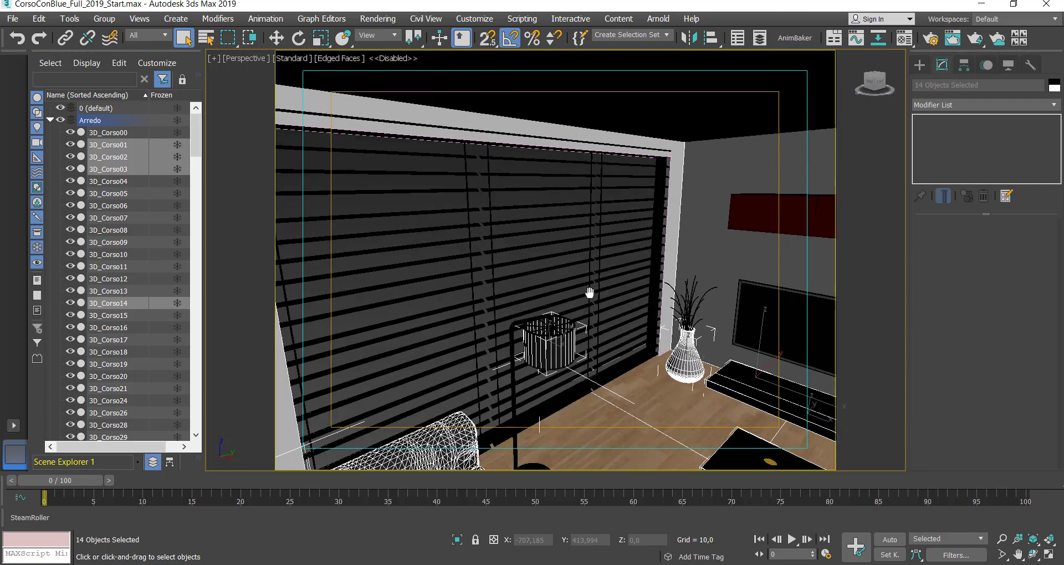
mouse_move(568, 363)
middle_mouse_down()
mouse_move(543, 340)
mouse_move(499, 328)
mouse_move(472, 336)
middle_mouse_up()
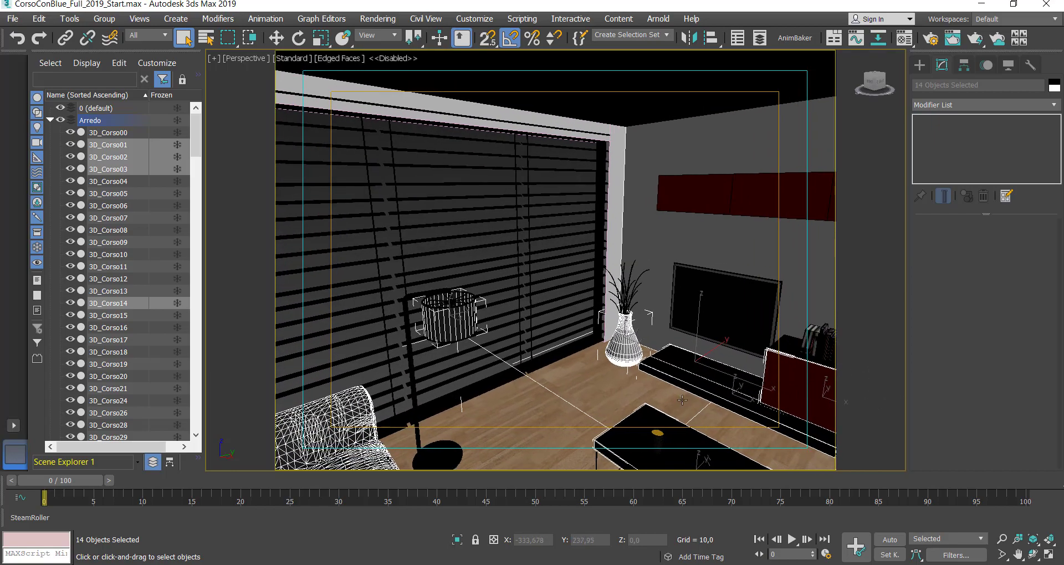
mouse_move(660, 346)
middle_mouse_down()
mouse_move(530, 309)
mouse_move(646, 309)
mouse_move(605, 327)
middle_mouse_up()
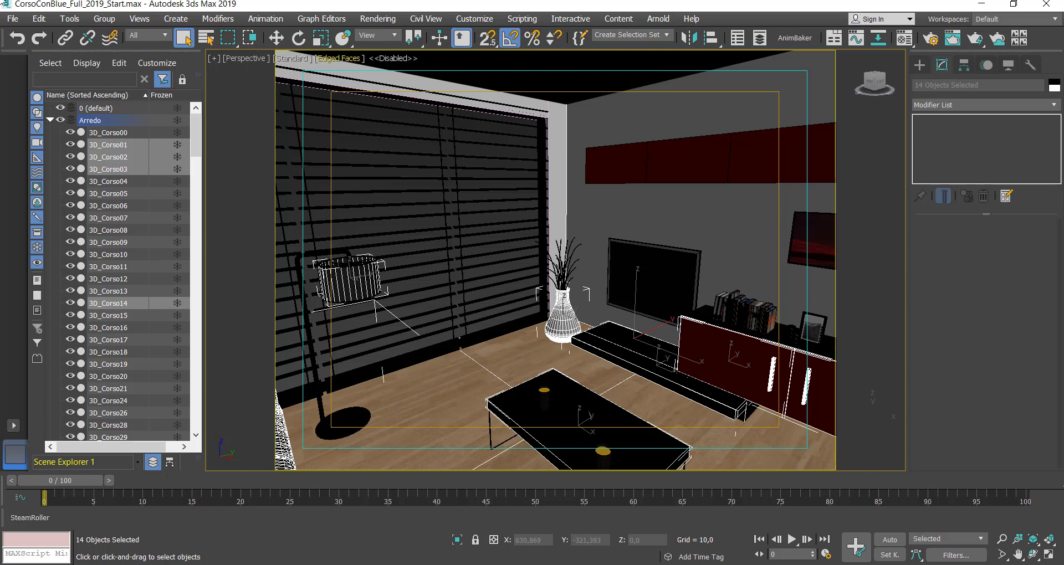
Step: Rename the 14 selected objects with base name COLLIDE, numbered sequentially, using Tools > Rename Objects
left_click(39, 19)
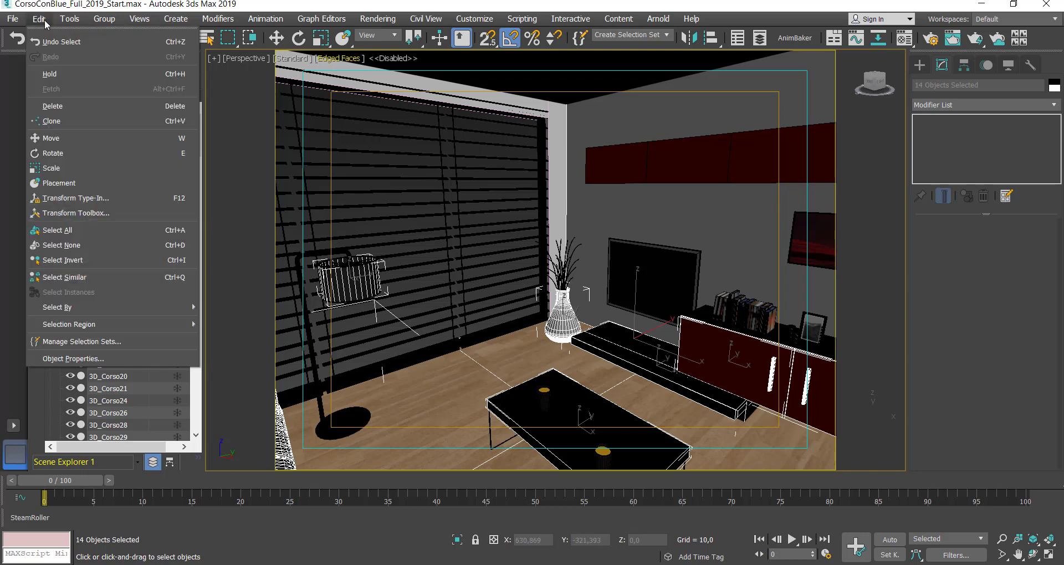
left_click(45, 23)
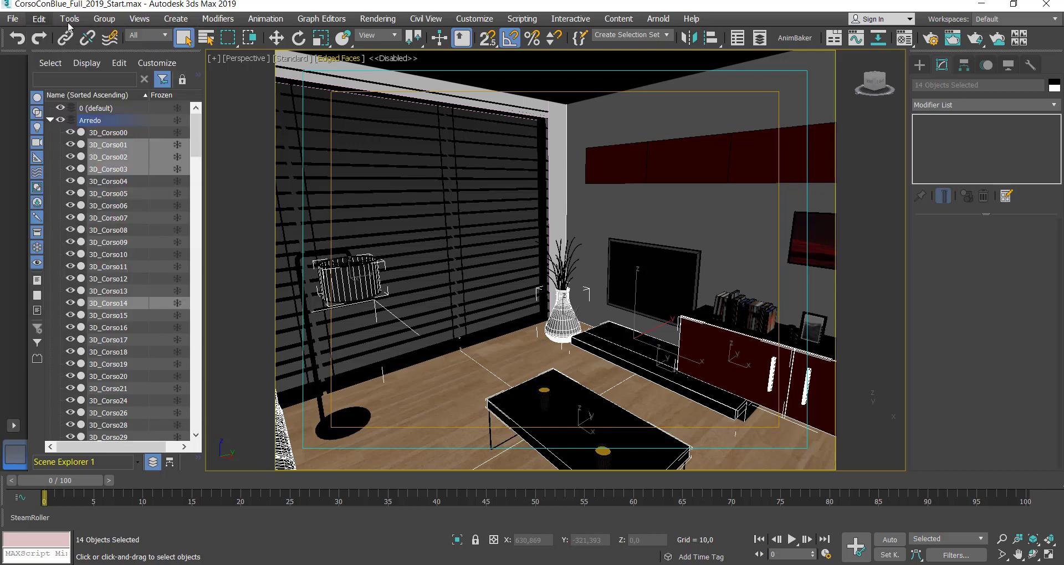
left_click(69, 23)
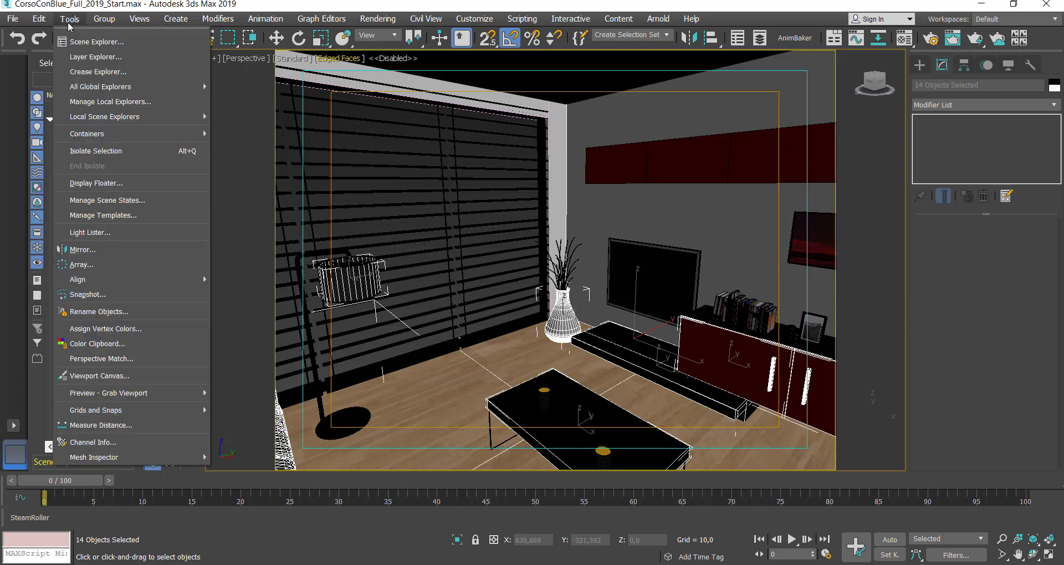
left_click(177, 312)
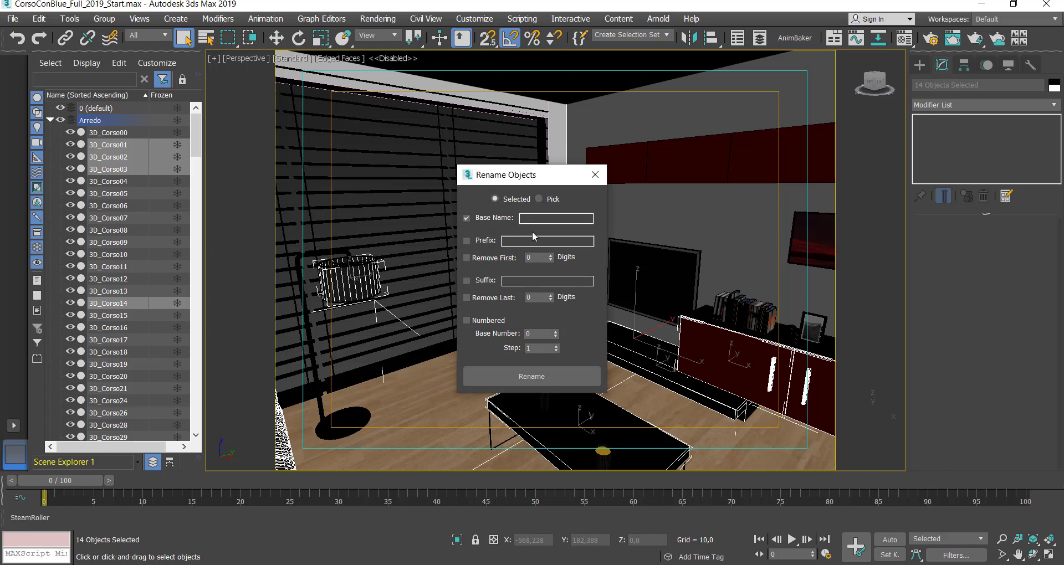
left_click(531, 219)
type("DE")
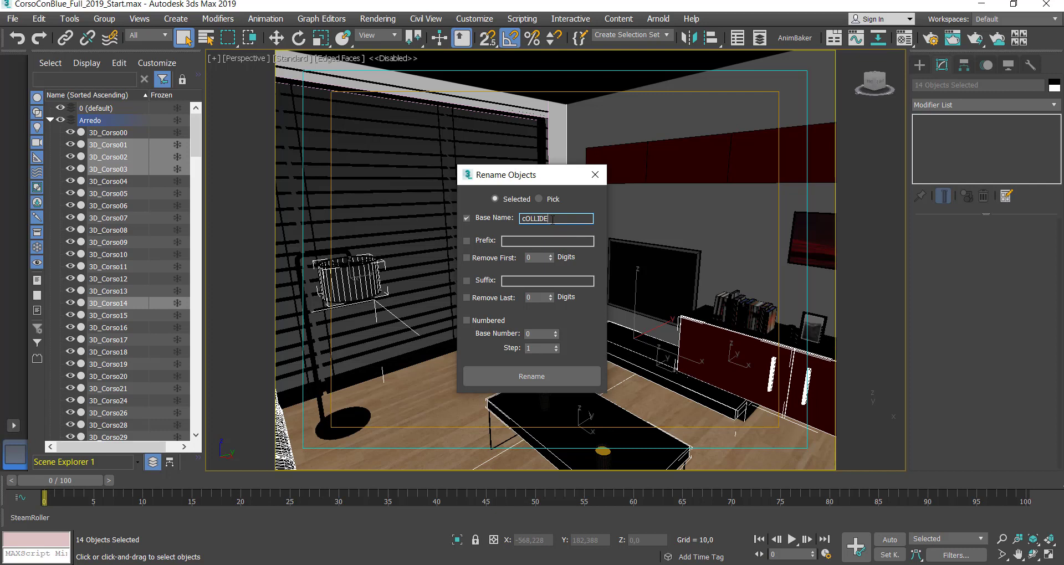
left_click_drag(548, 219, 502, 208)
type("CO")
left_click(465, 321)
left_click(527, 378)
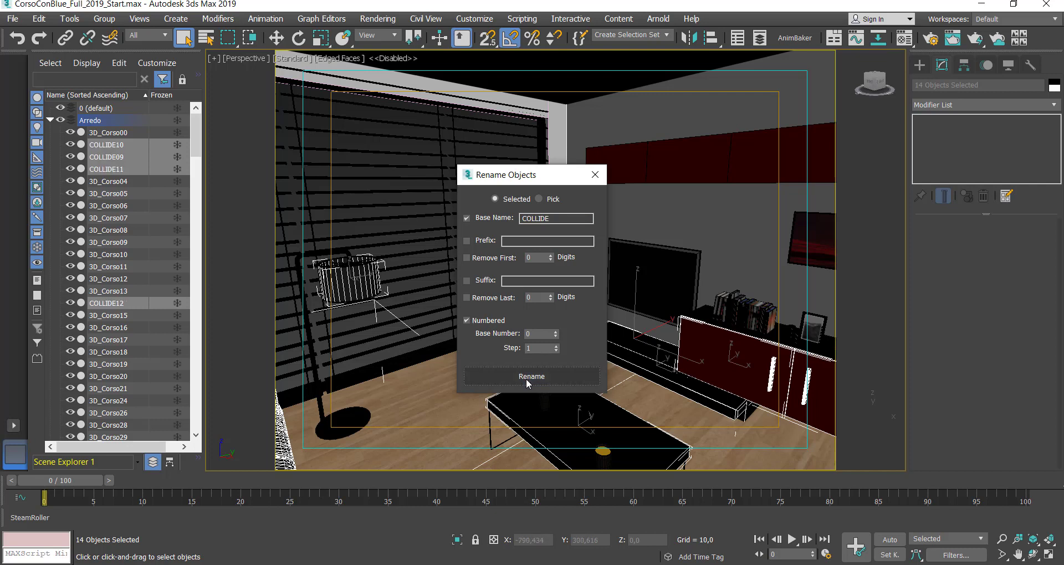
left_click(595, 176)
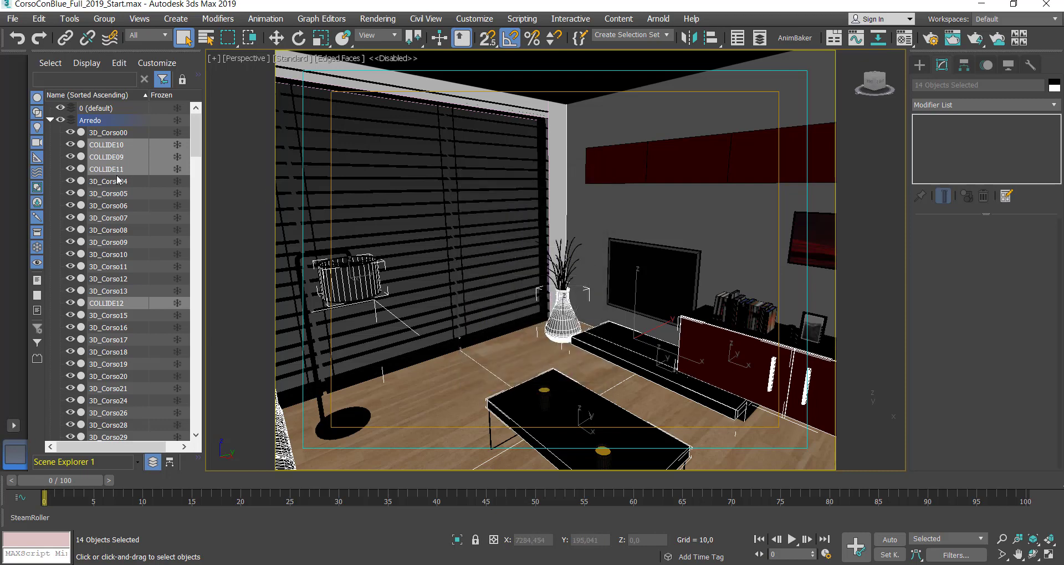
Step: Scroll the Scene Explorer to the COLLIDE objects and bring up its context menu for the selection
scroll(175, 337, "down", 4)
scroll(162, 360, "down", 10)
scroll(145, 355, "down", 10)
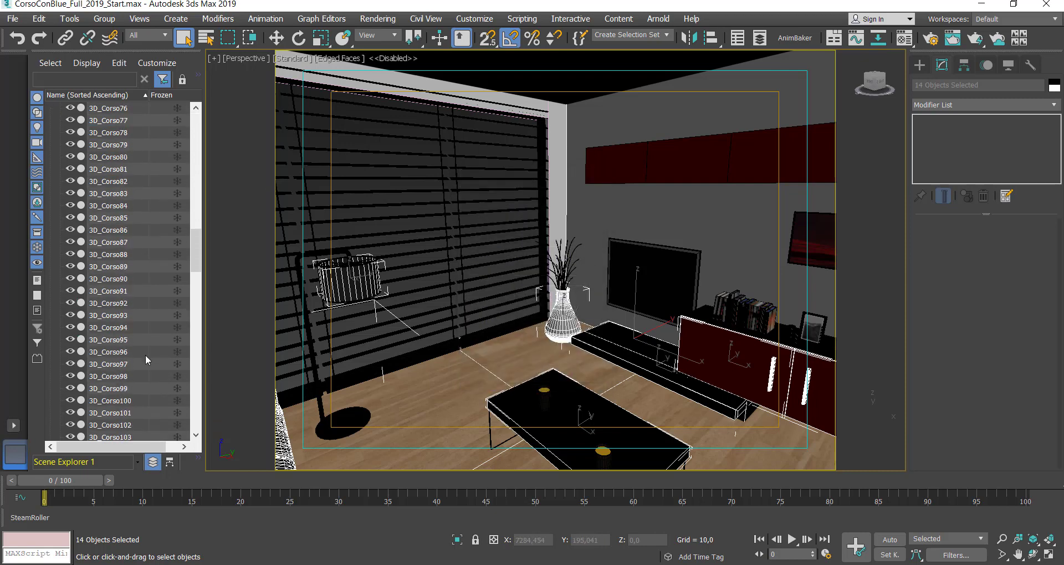
scroll(145, 354, "down", 4)
mouse_move(201, 283)
left_mouse_down()
mouse_move(238, 383)
mouse_move(231, 424)
mouse_move(189, 121)
left_mouse_up()
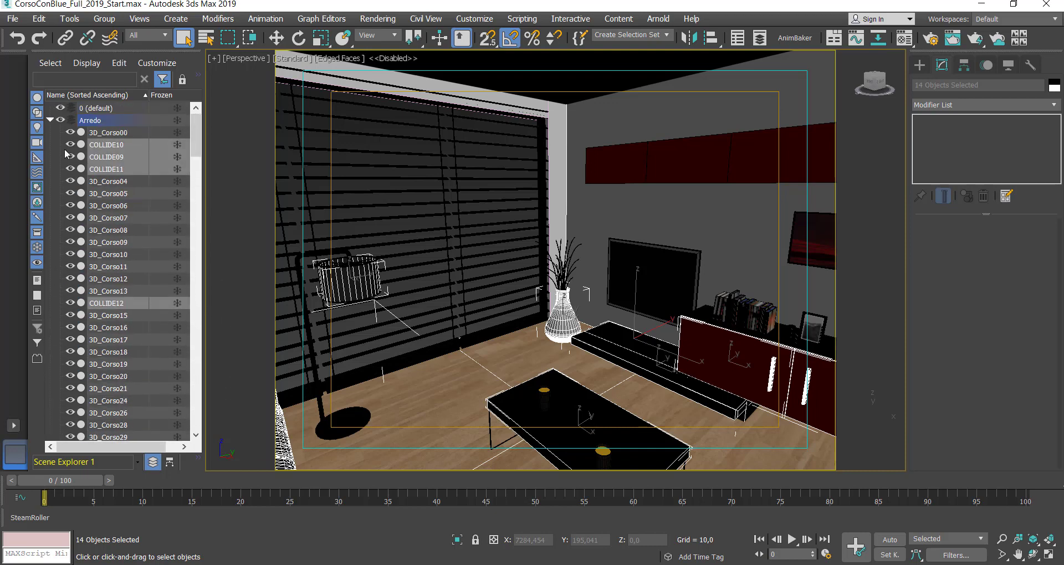
right_click(123, 159)
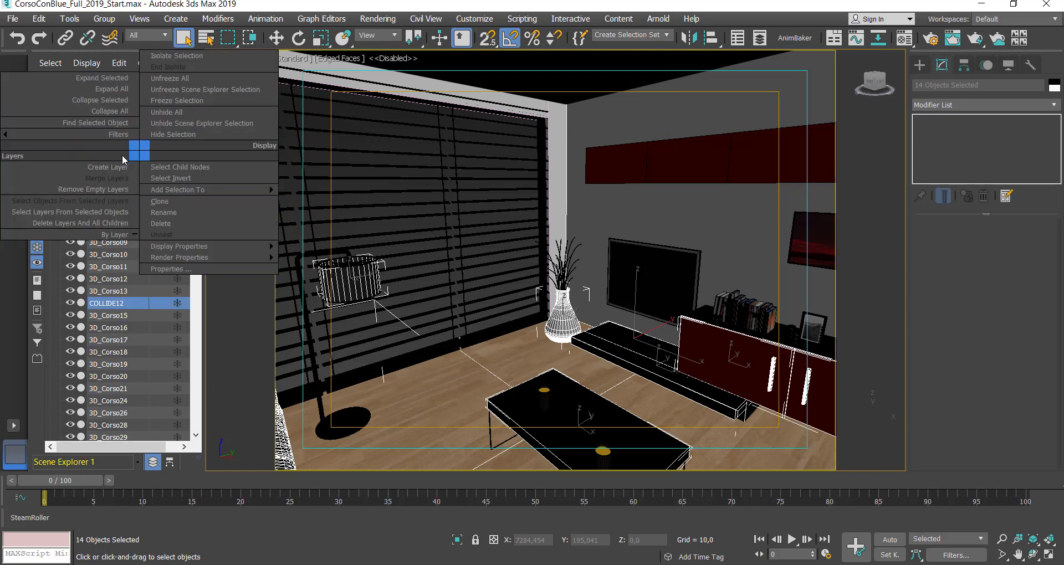
mouse_move(178, 189)
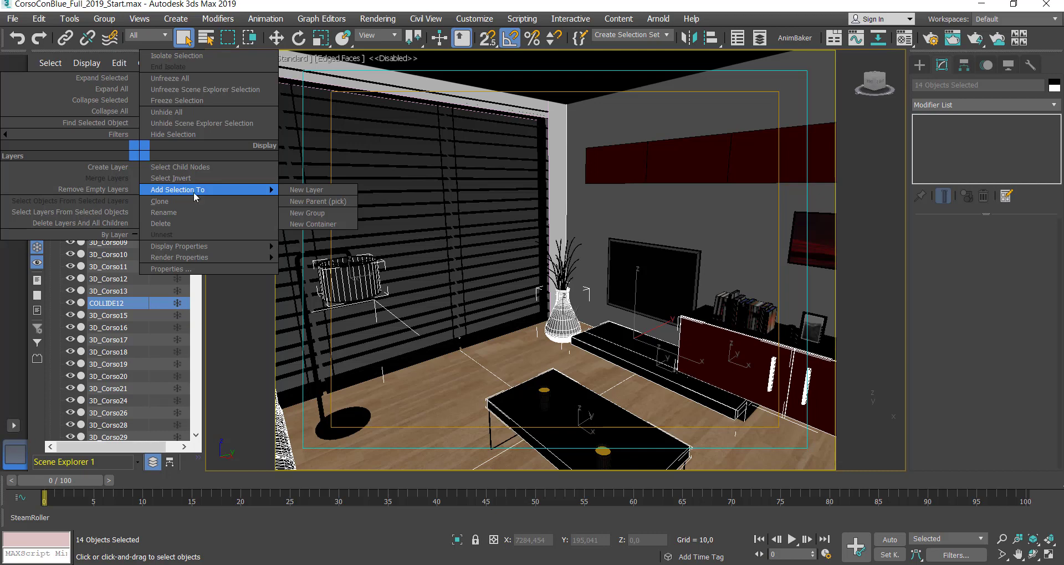
Step: Add the selection to a new layer and rename Layer001 to COLLISION
left_click(308, 190)
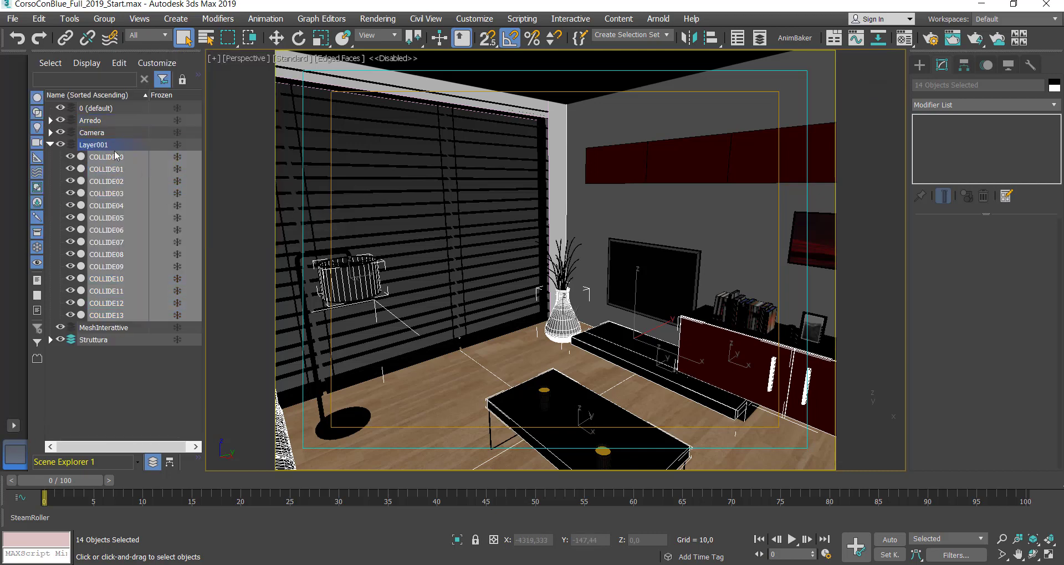
left_click(110, 146)
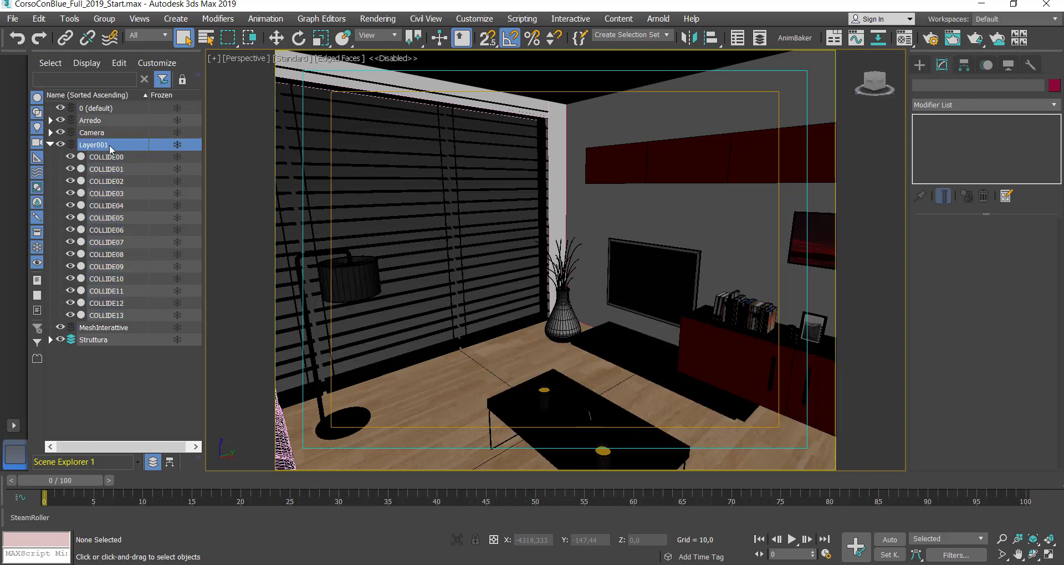
left_click(108, 145)
type("cO")
key("BackSpace")
key("BackSpace")
key("BackSpace")
key("Return")
left_click(97, 145)
type("CO")
key("Return")
Step: Pan and orbit the view toward the TV wall and sideboard
middle_click_drag(680, 275, 612, 268)
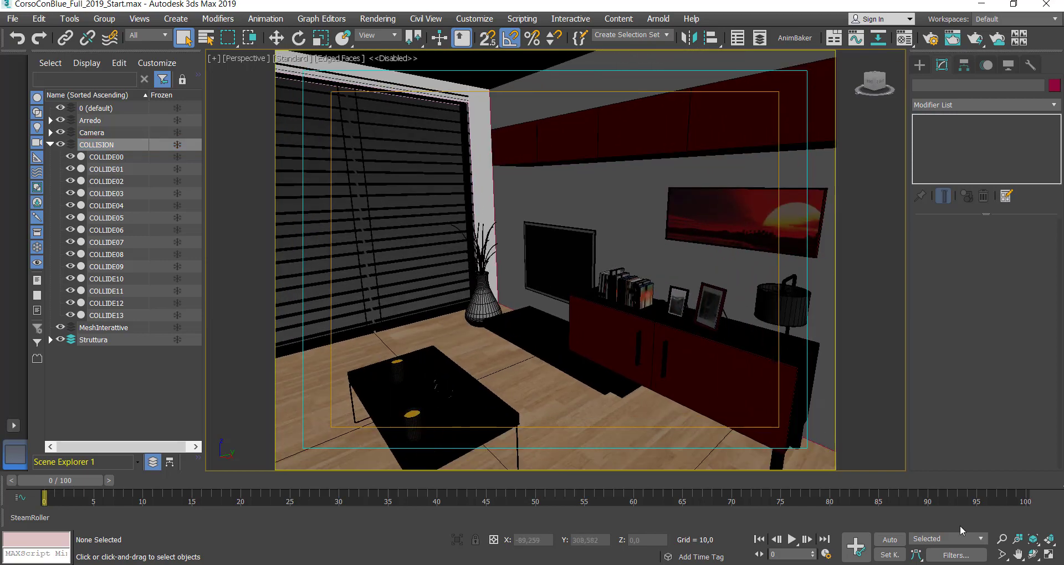
left_click(1033, 556)
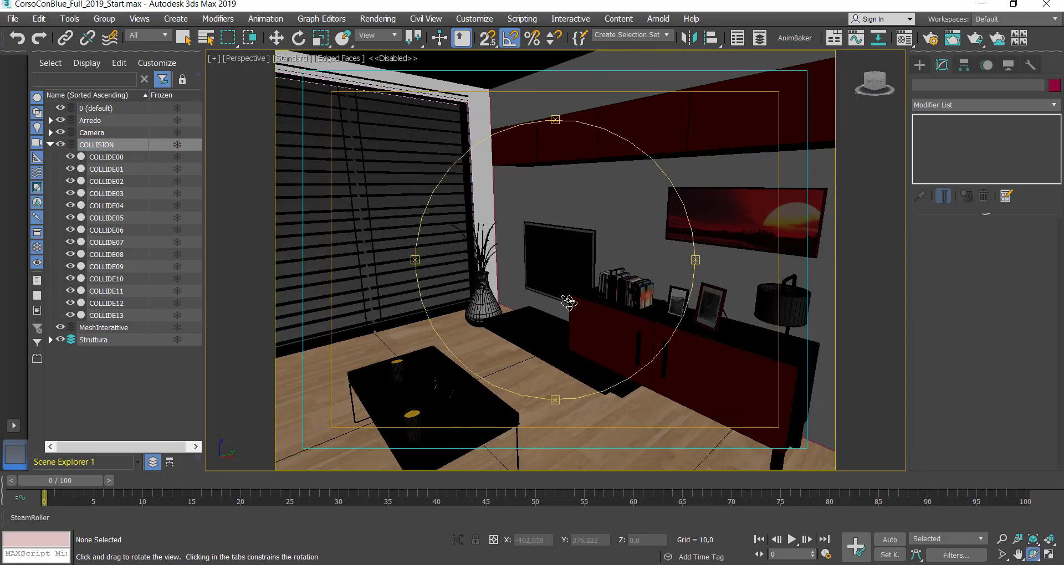
mouse_move(569, 304)
left_mouse_down()
mouse_move(608, 298)
mouse_move(588, 296)
left_mouse_up()
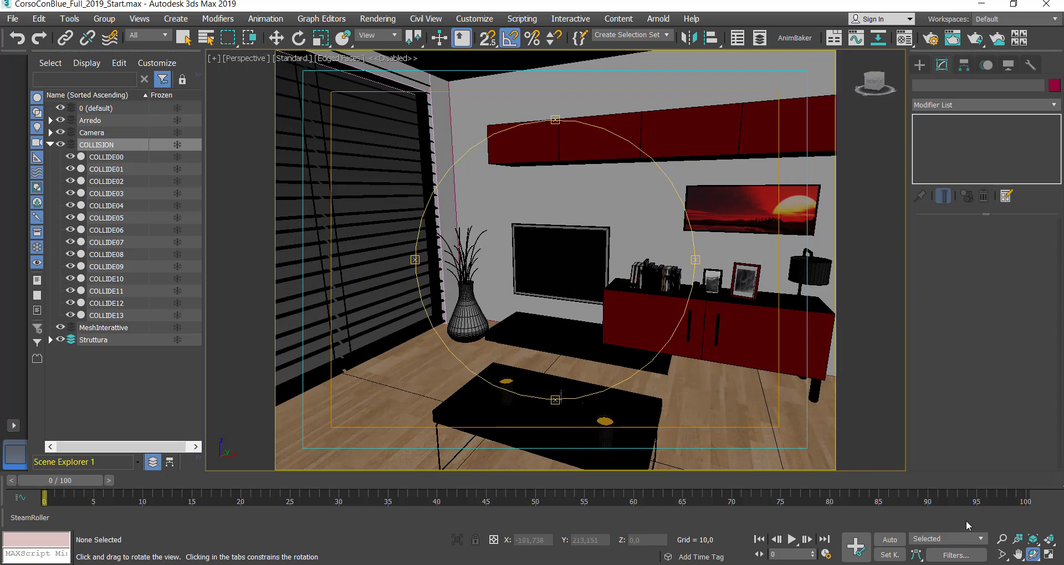
left_click_drag(610, 354, 628, 363)
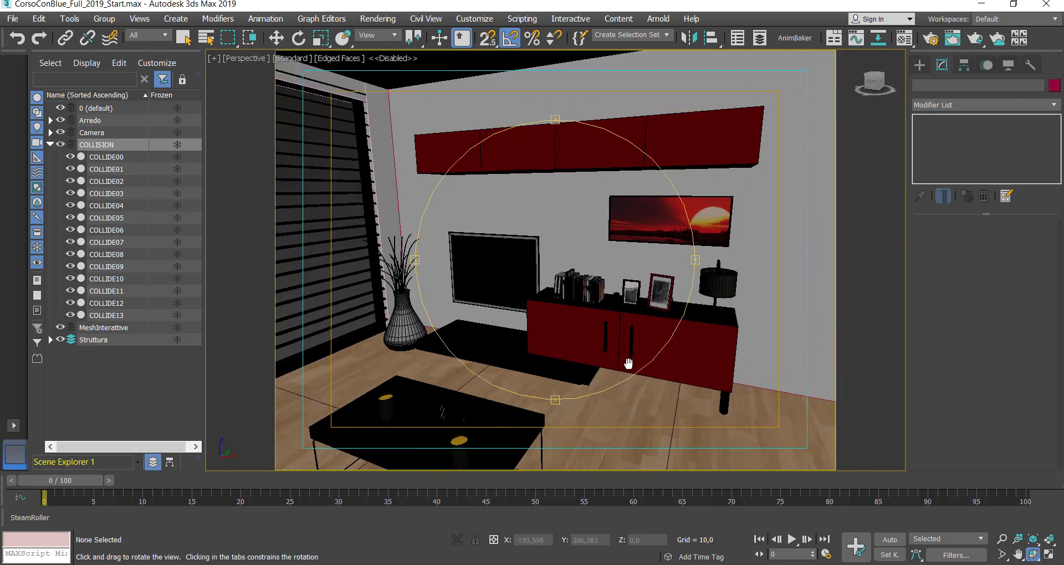